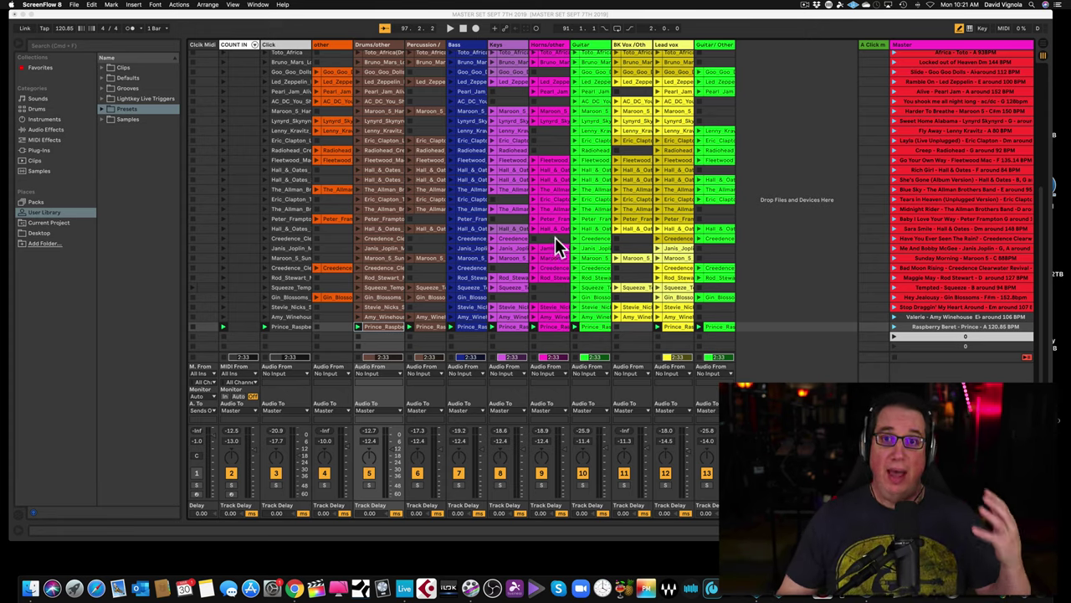
Bring up the JamKazam page for Tina Turner's 'Best' JamTrack and scroll through its previews and $2.99 price
click(656, 14)
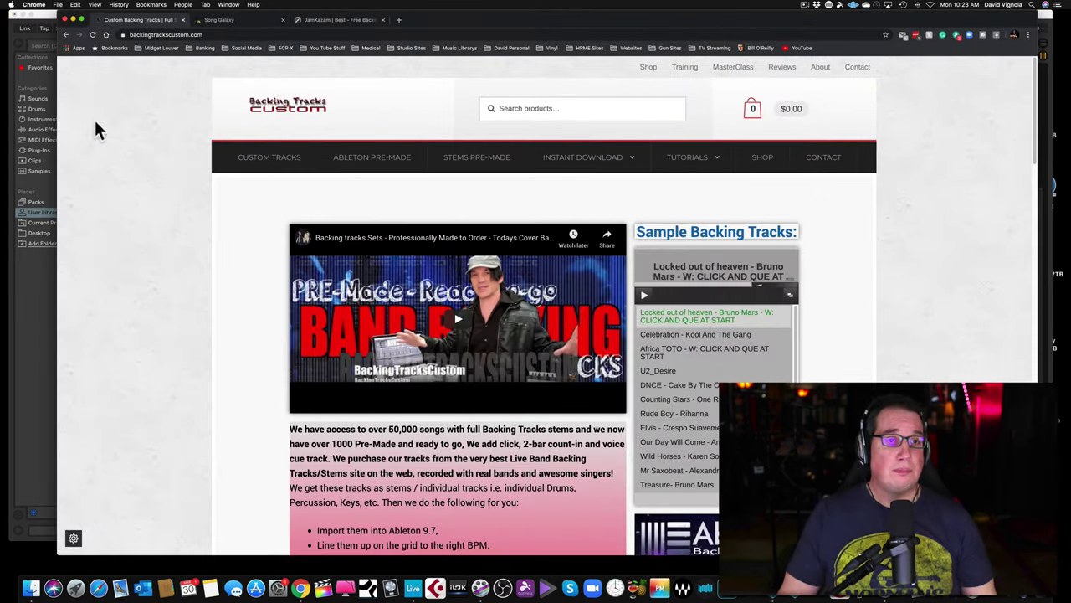
drag(424, 20, 416, 19)
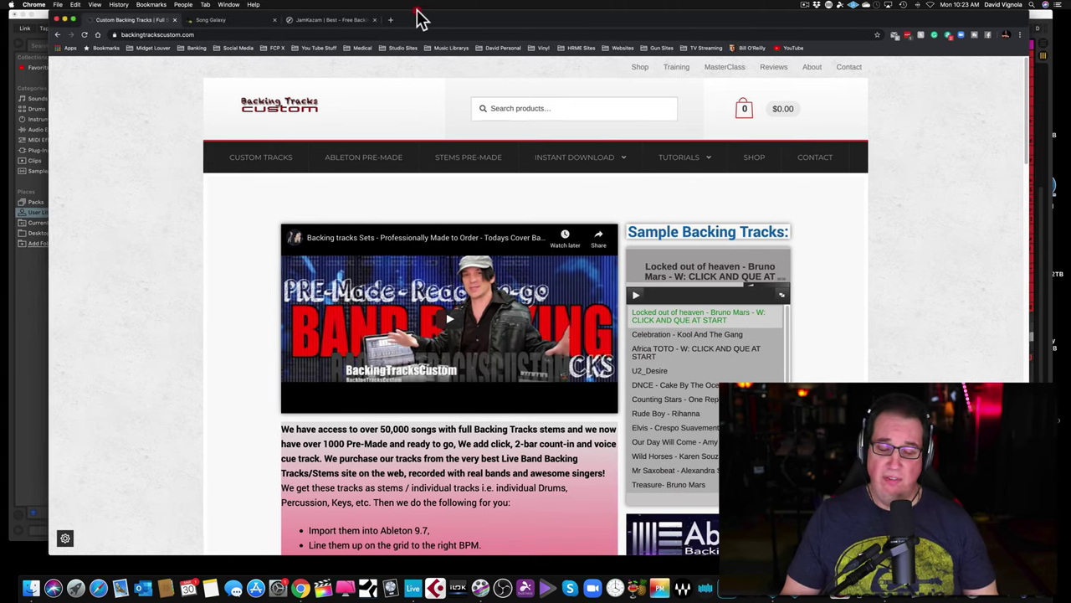
click(320, 20)
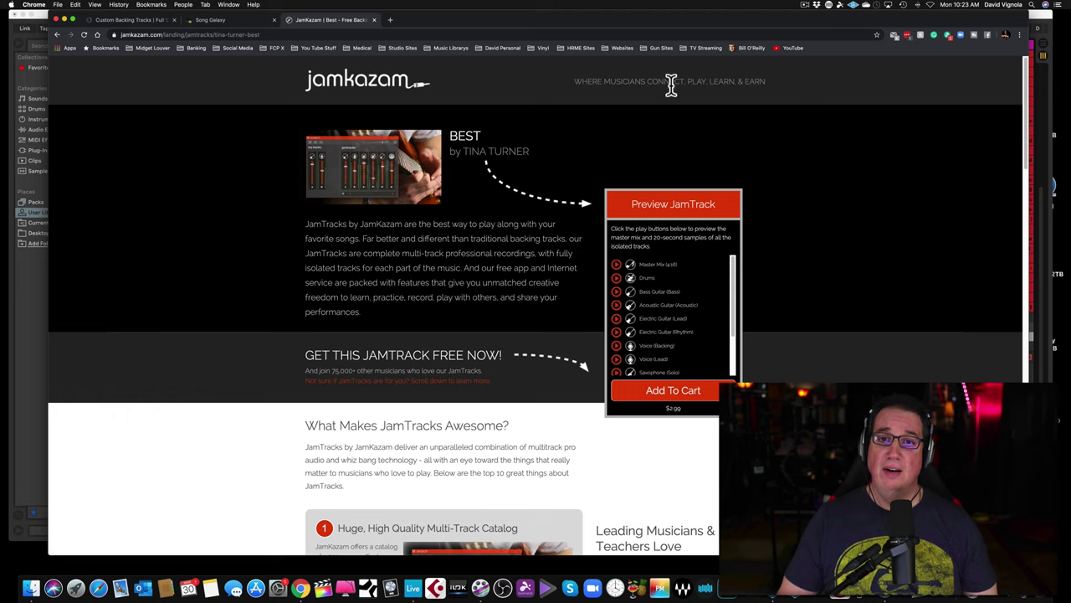
scroll(512, 473, down, 15)
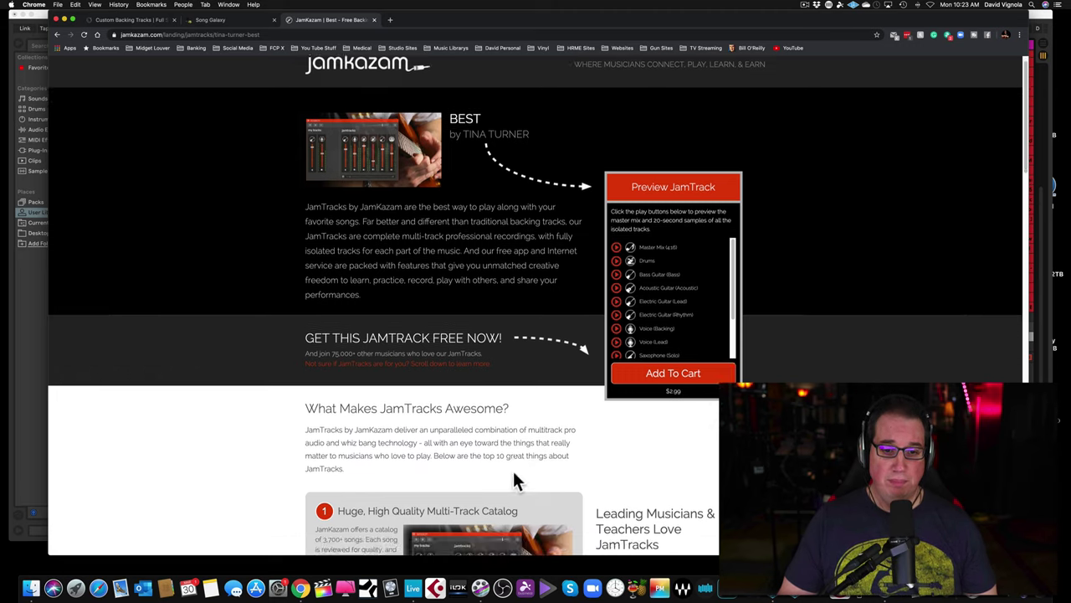
scroll(512, 472, up, 15)
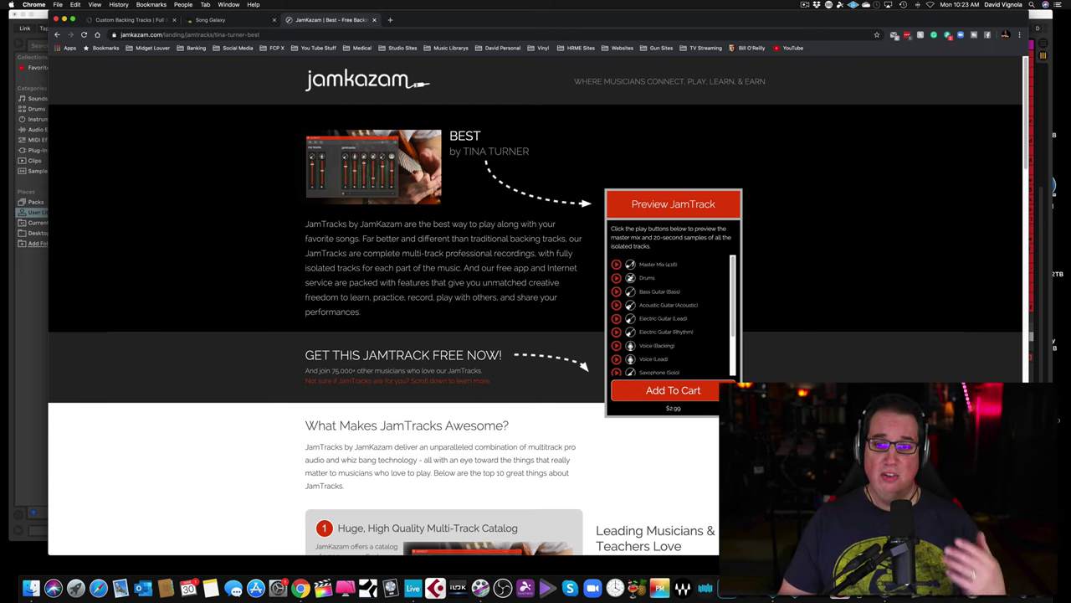
scroll(174, 493, down, 1)
scroll(173, 494, down, 5)
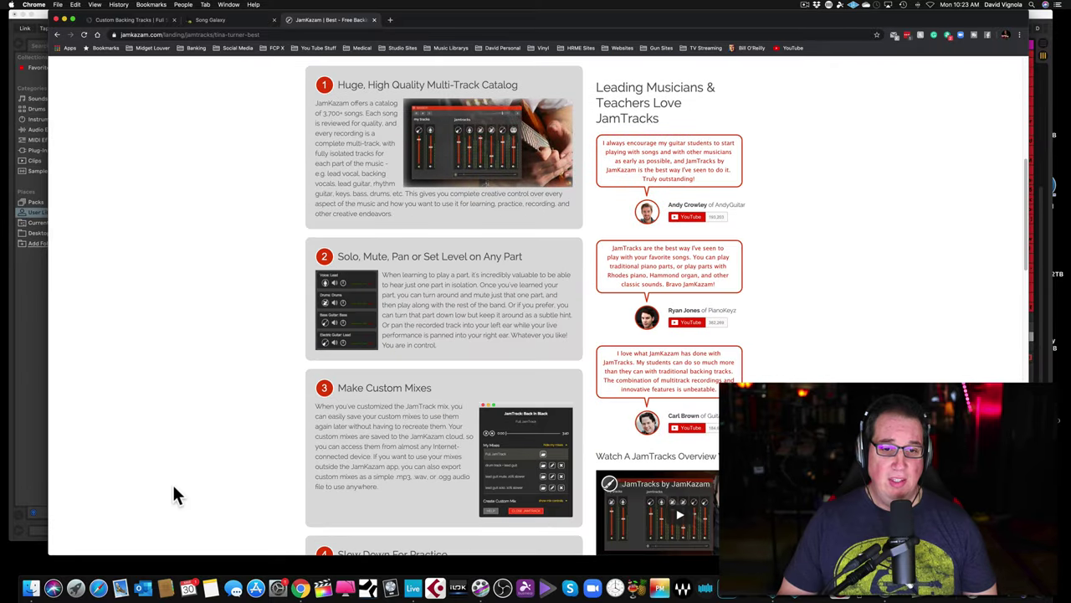
scroll(173, 494, down, 3)
scroll(173, 494, up, 10)
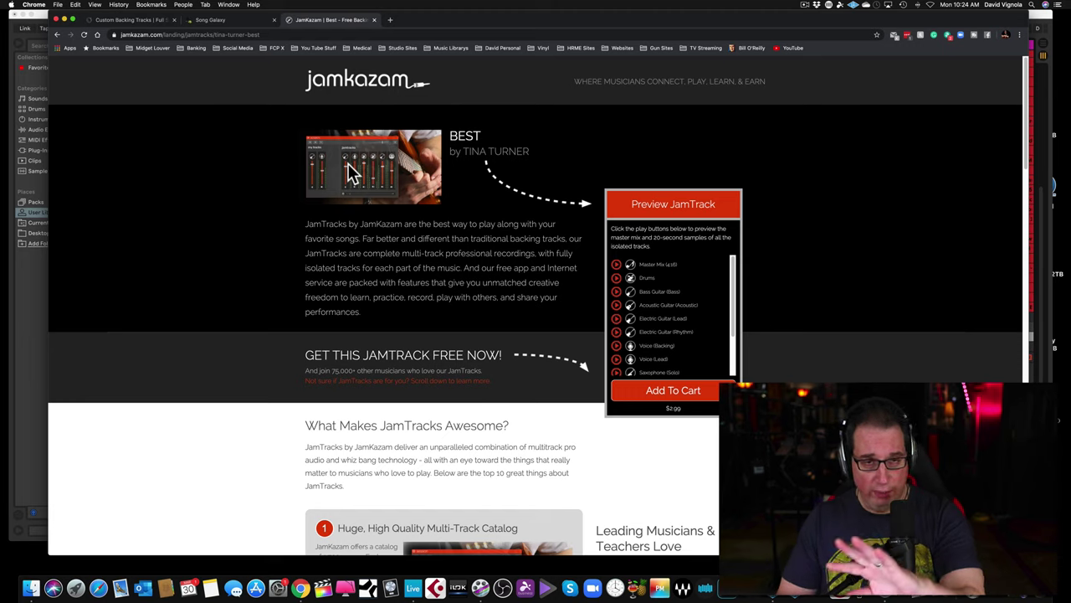
Switch to the Song Galaxy home page and skim its MIDI, audio and multi-track offerings
click(244, 22)
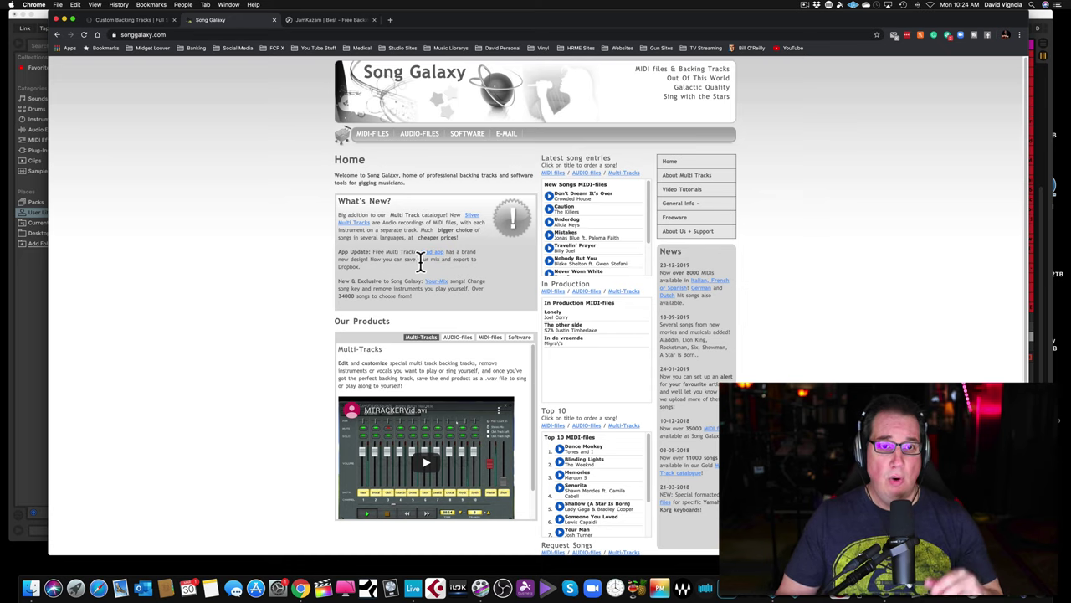
scroll(313, 289, down, 1)
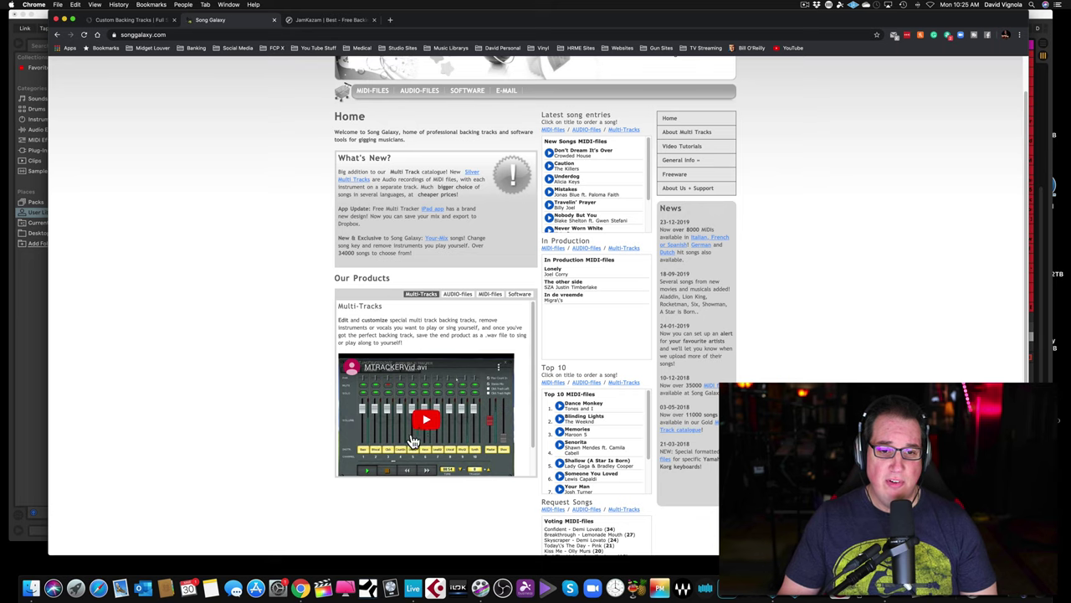
scroll(404, 430, up, 1)
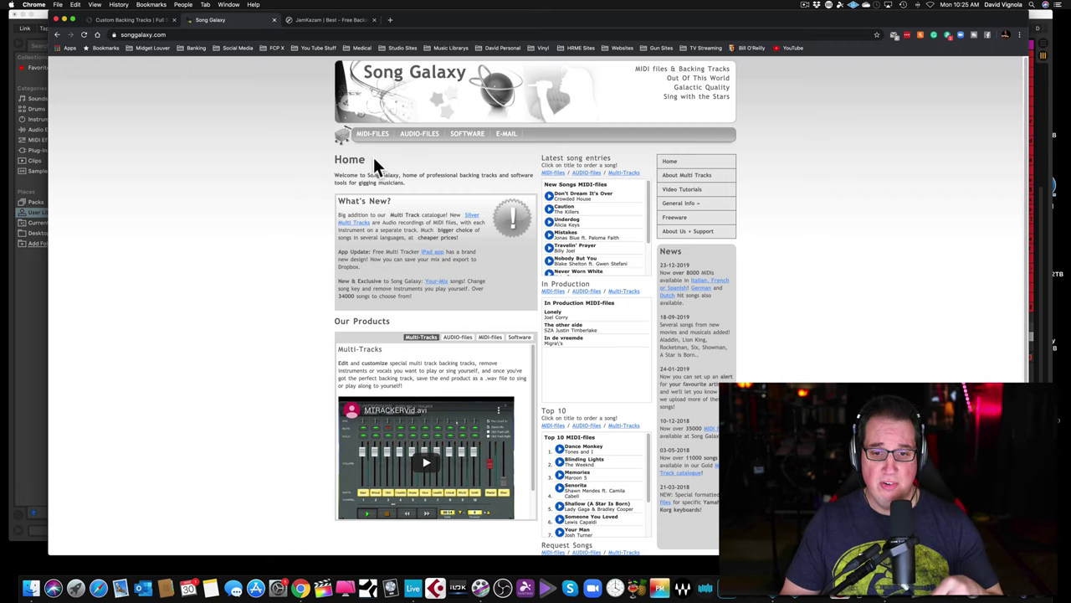
Return to the Backing Tracks Custom home page, nudging the browser window slightly right
click(113, 19)
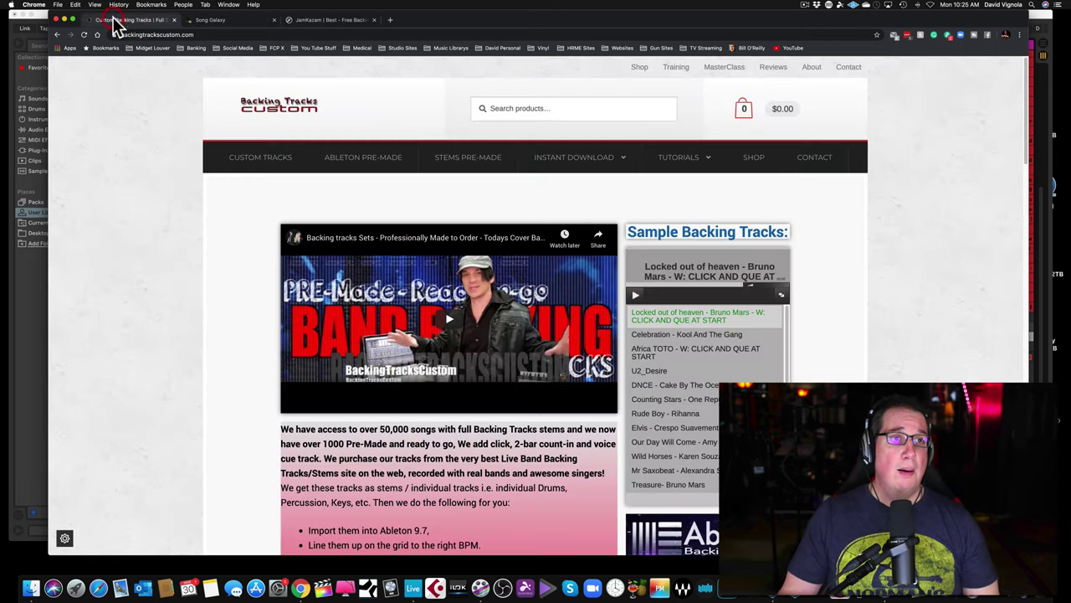
drag(474, 27, 486, 25)
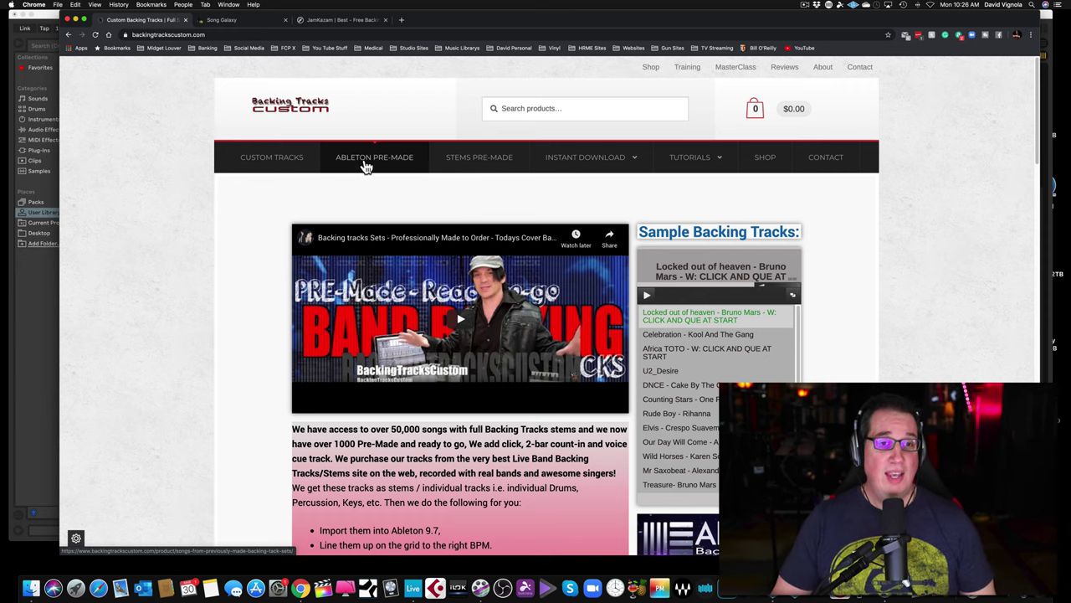
click(370, 161)
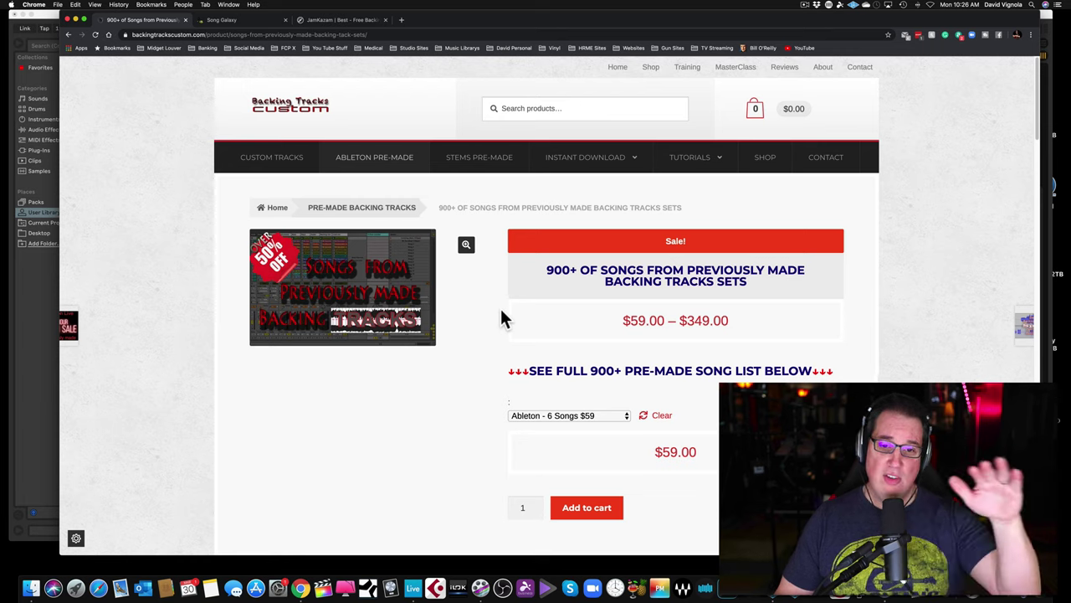
scroll(499, 324, down, 2)
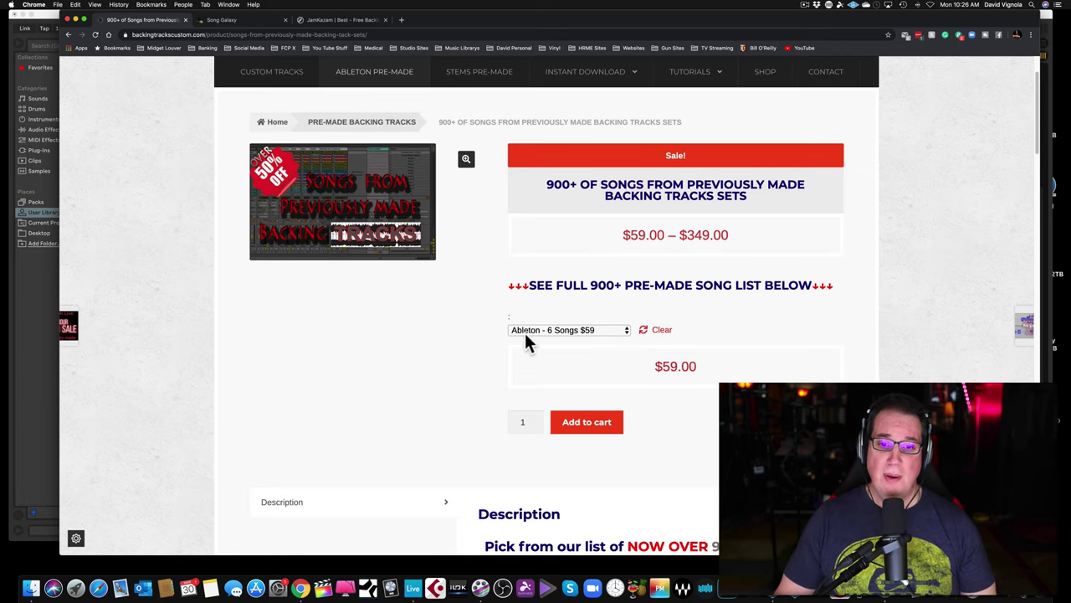
click(590, 333)
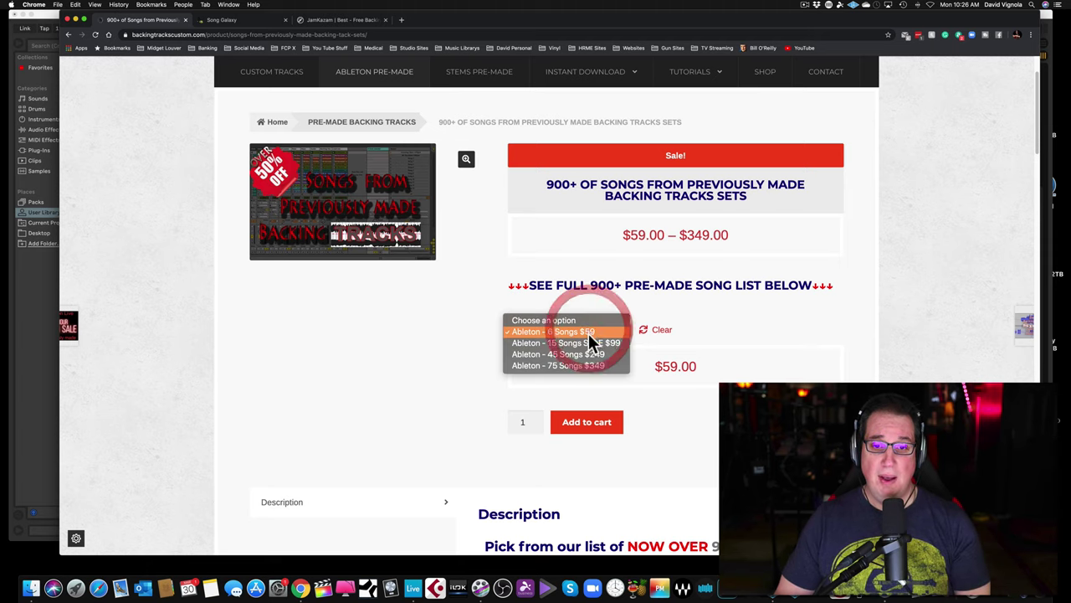
click(464, 364)
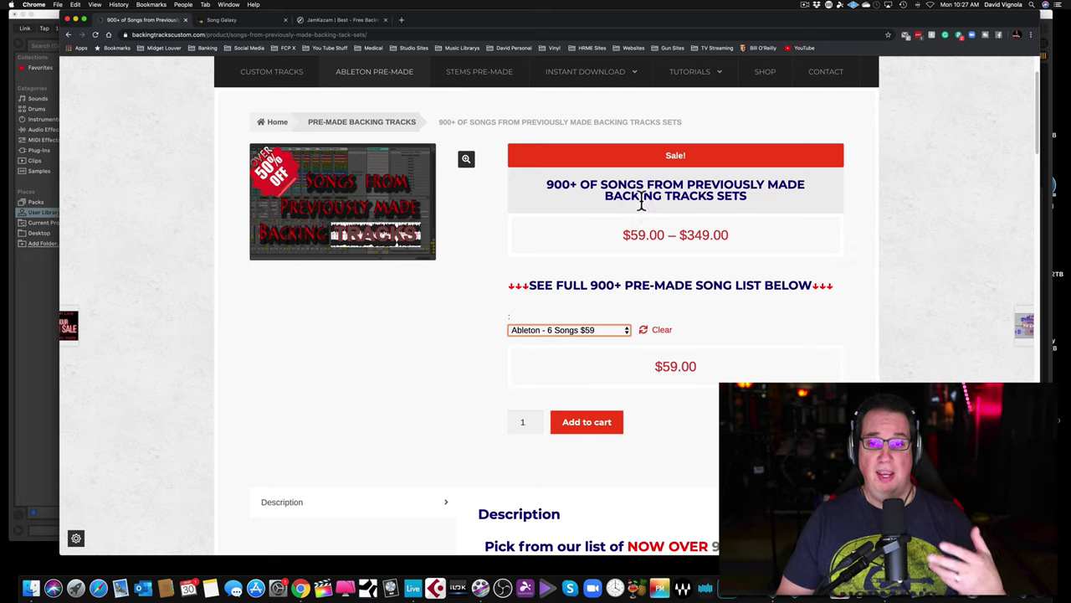
scroll(638, 201, up, 1)
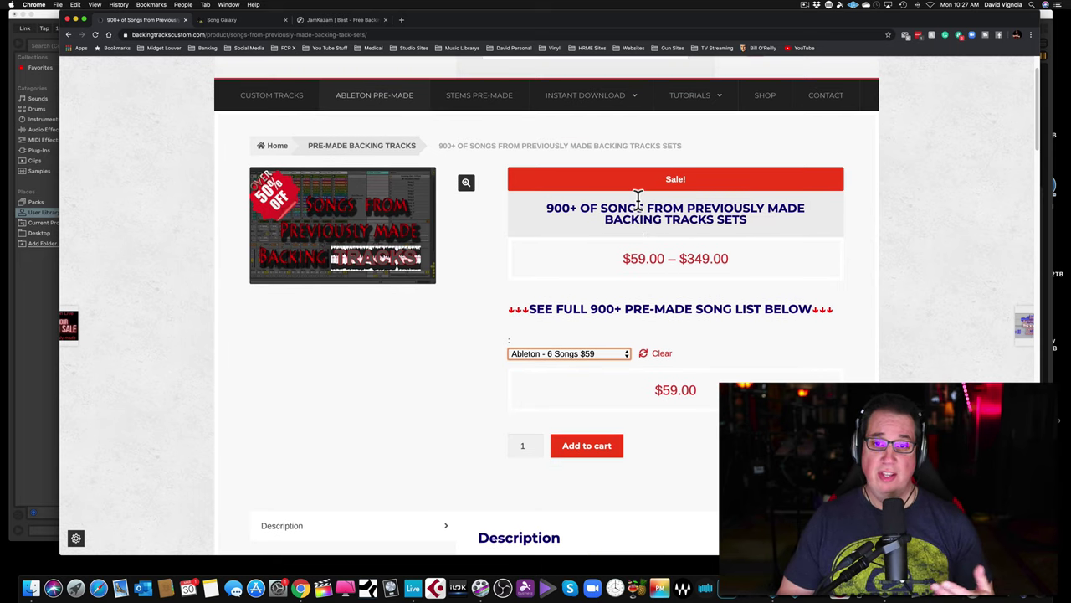
scroll(637, 201, down, 5)
scroll(638, 201, down, 8)
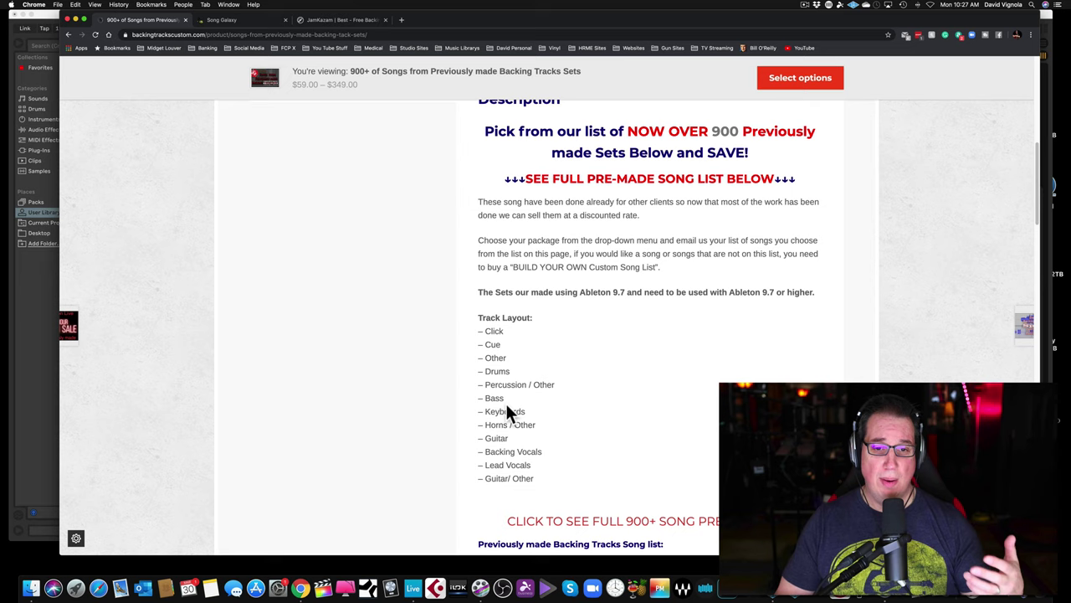
scroll(522, 426, down, 5)
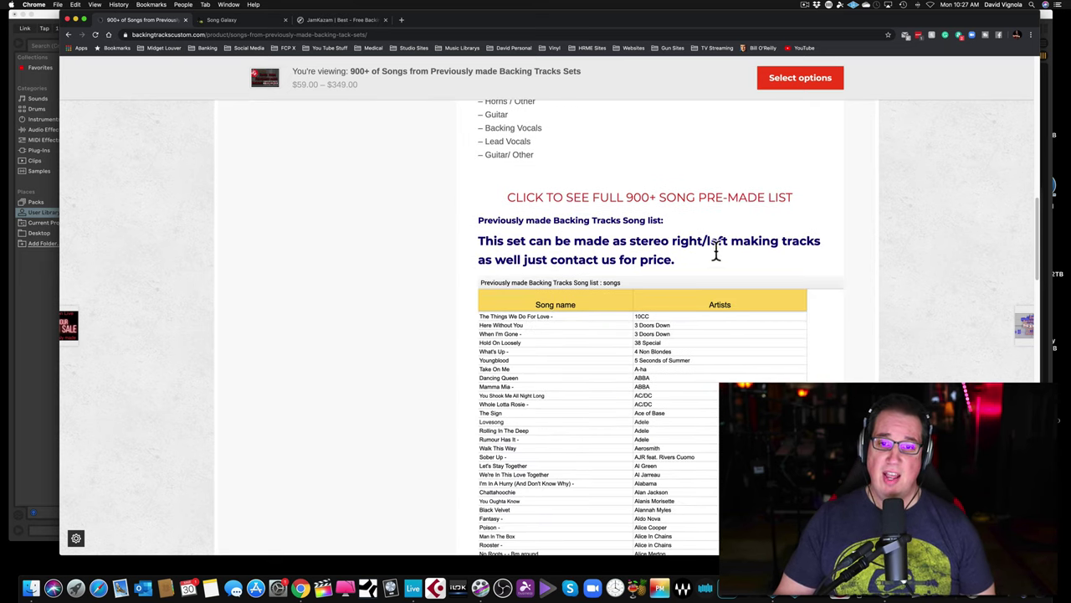
scroll(683, 352, down, 10)
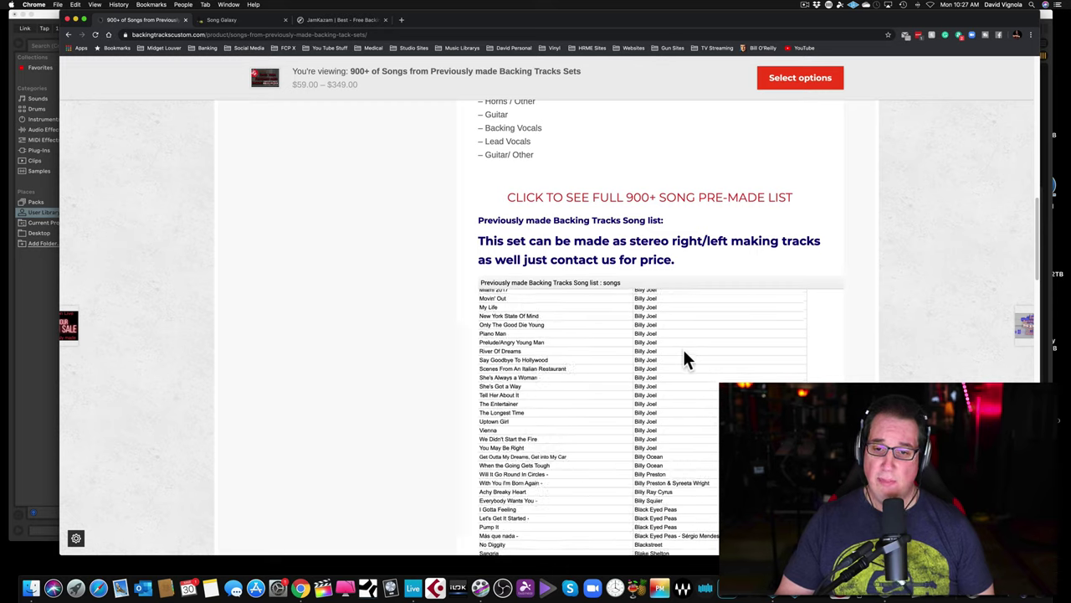
scroll(683, 358, down, 10)
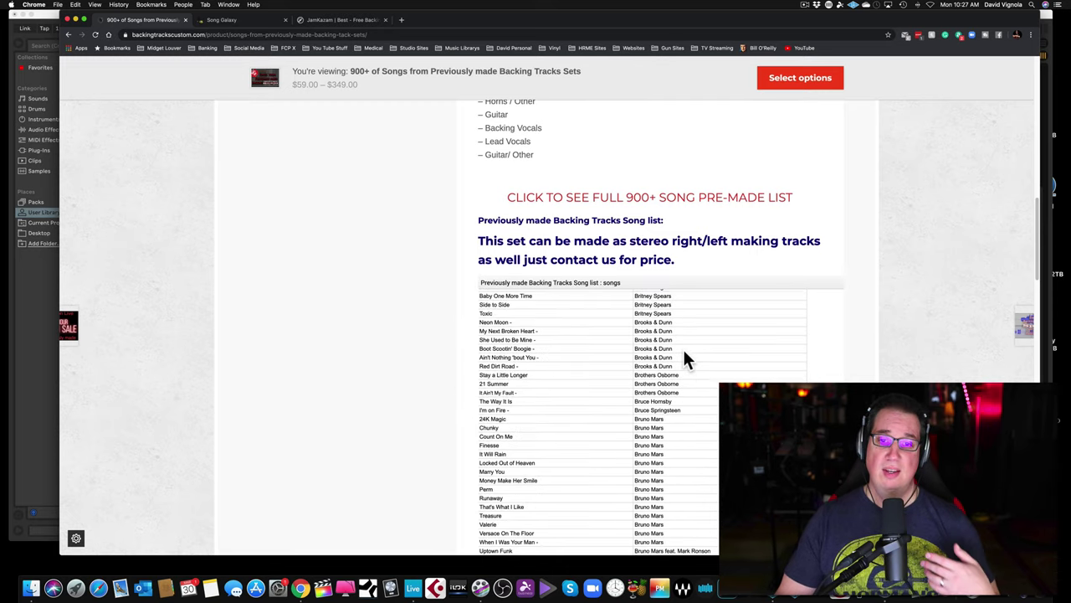
scroll(685, 358, up, 20)
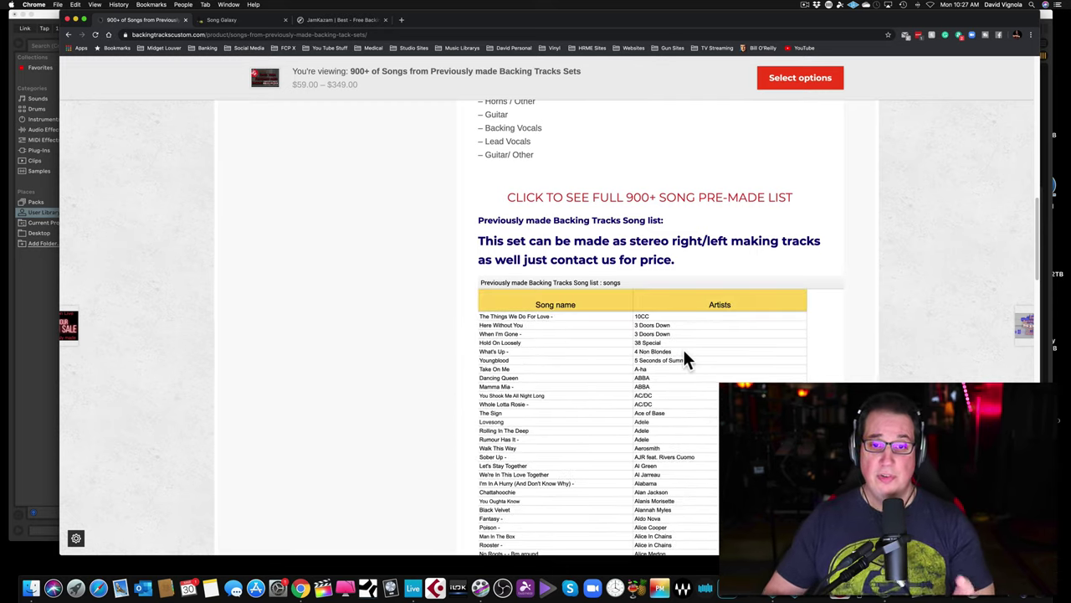
scroll(345, 325, up, 10)
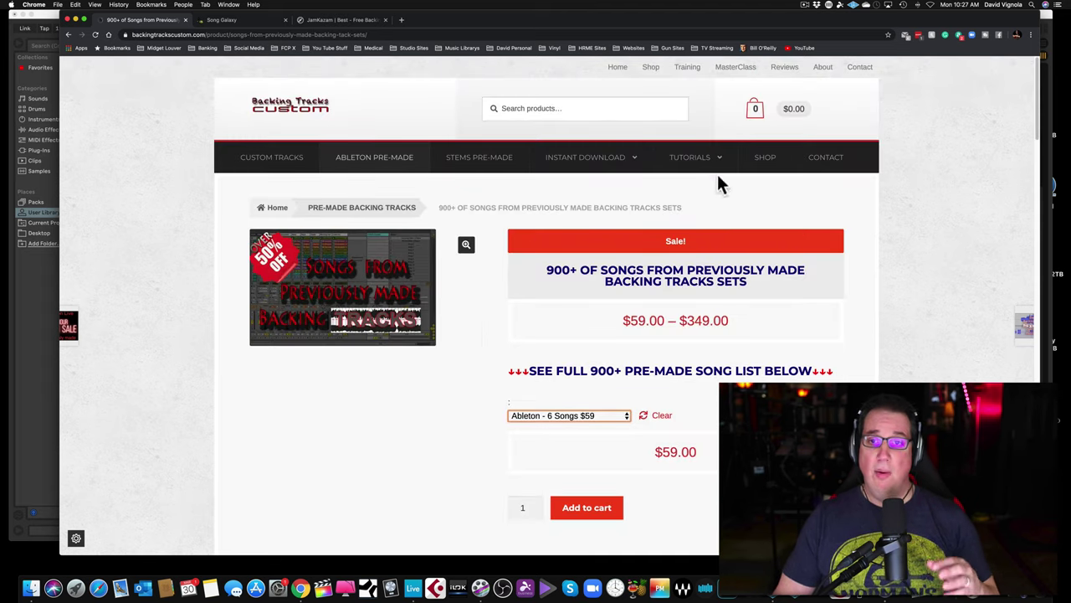
Minimize Chrome so Ableton Live's master backing-track set with its song scenes is in front
mouse_move(711, 165)
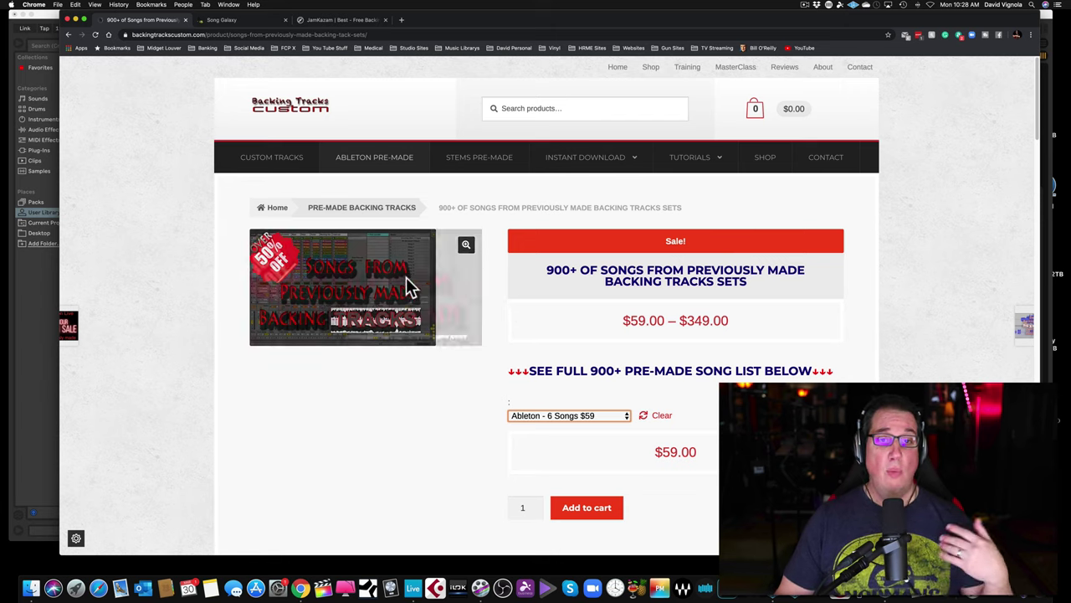
scroll(536, 339, down, 3)
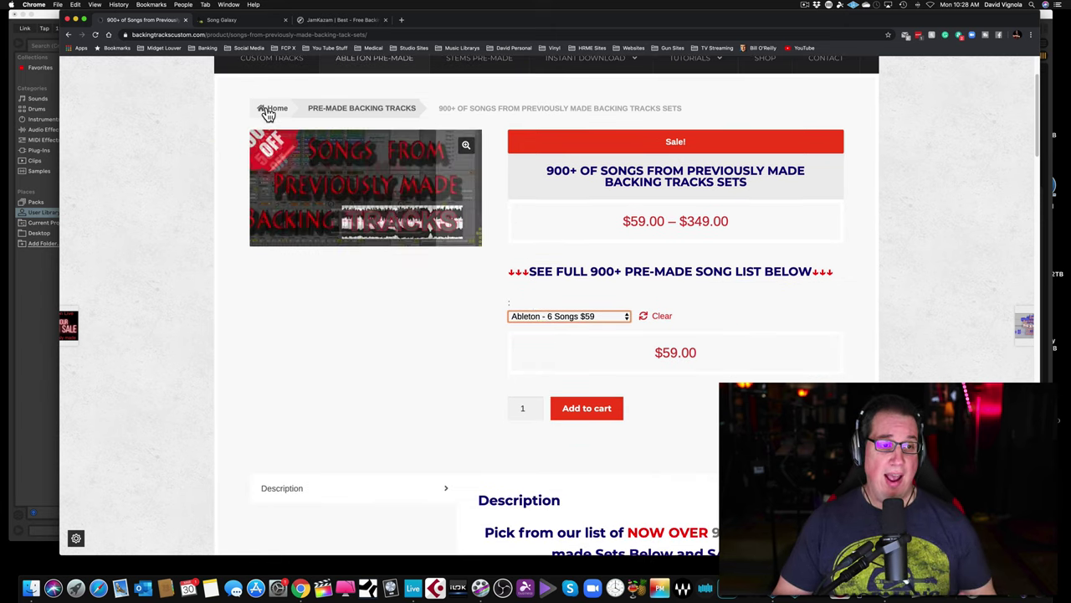
click(76, 18)
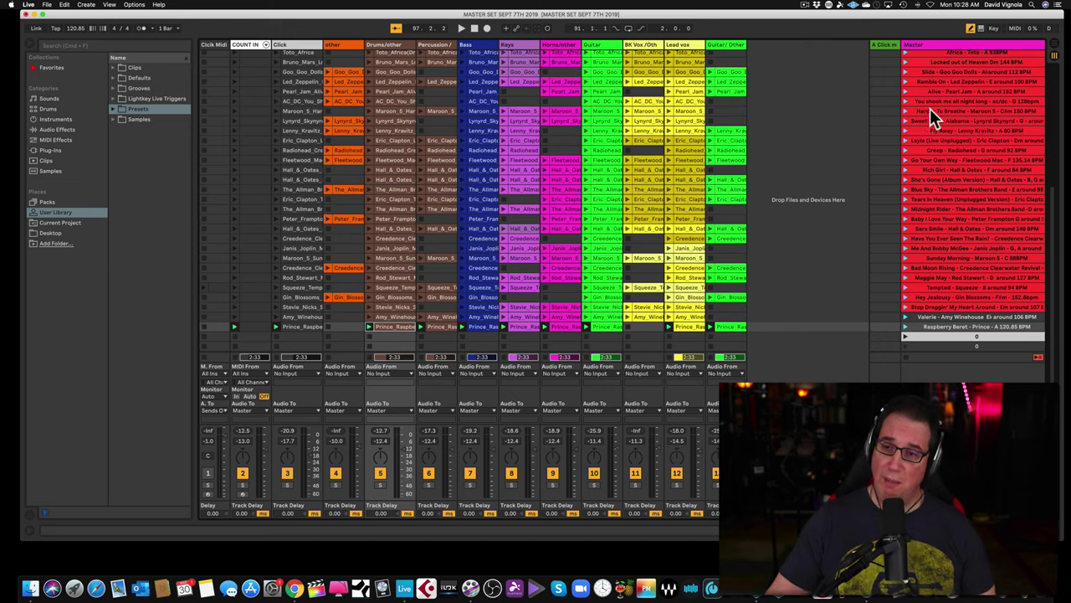
Scroll the scene list to the top and select only the Closing Time - Semisonic scene
scroll(915, 158, up, 10)
scroll(915, 158, down, 10)
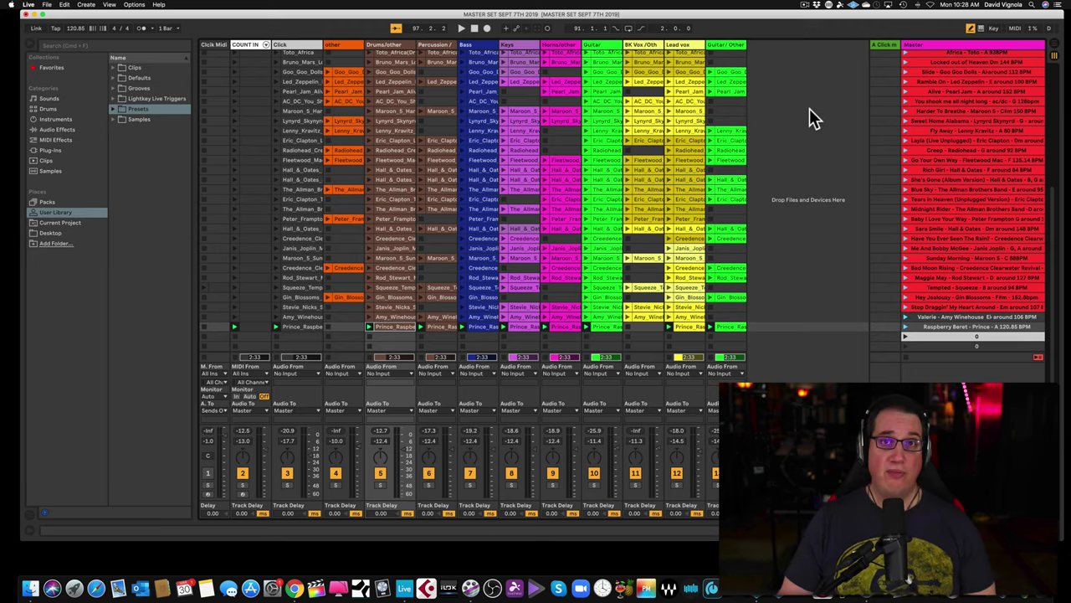
scroll(803, 121, up, 8)
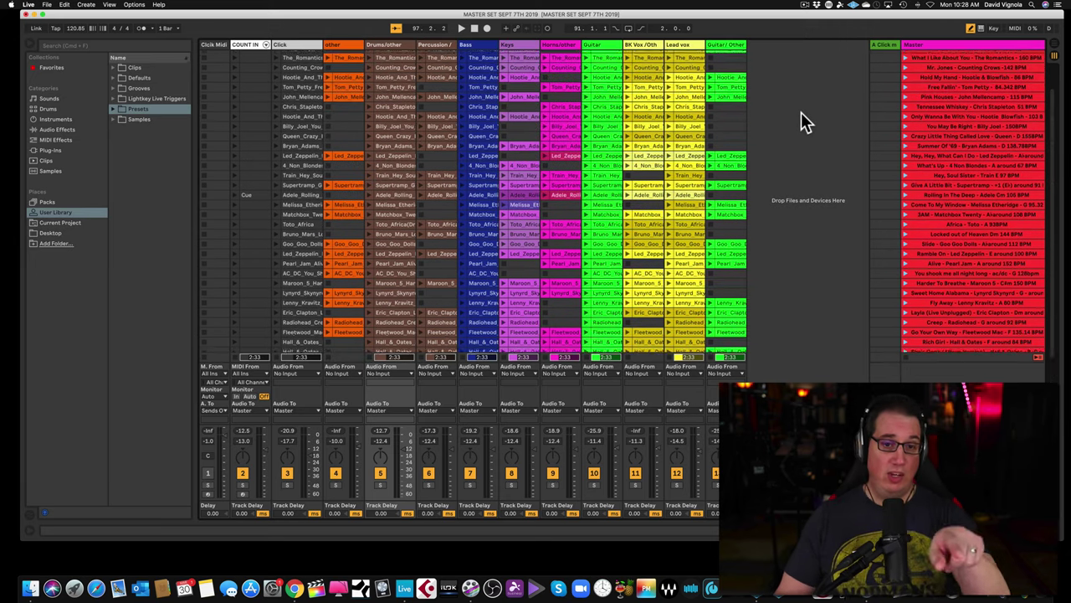
scroll(804, 121, up, 2)
click(935, 55)
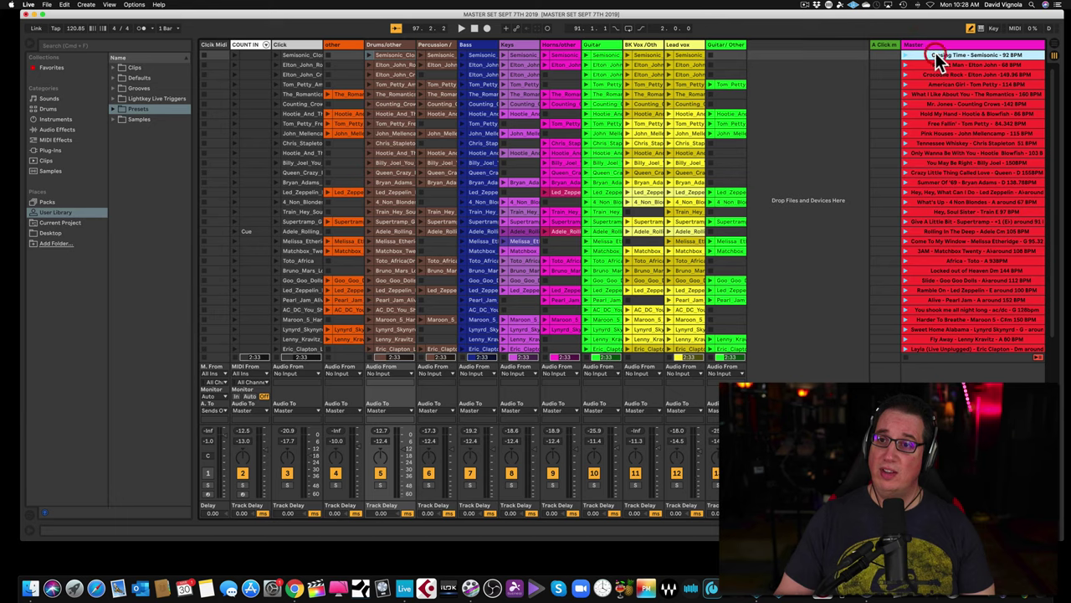
key(shift+Down)
key(shift+Down)
key(shift+Down)
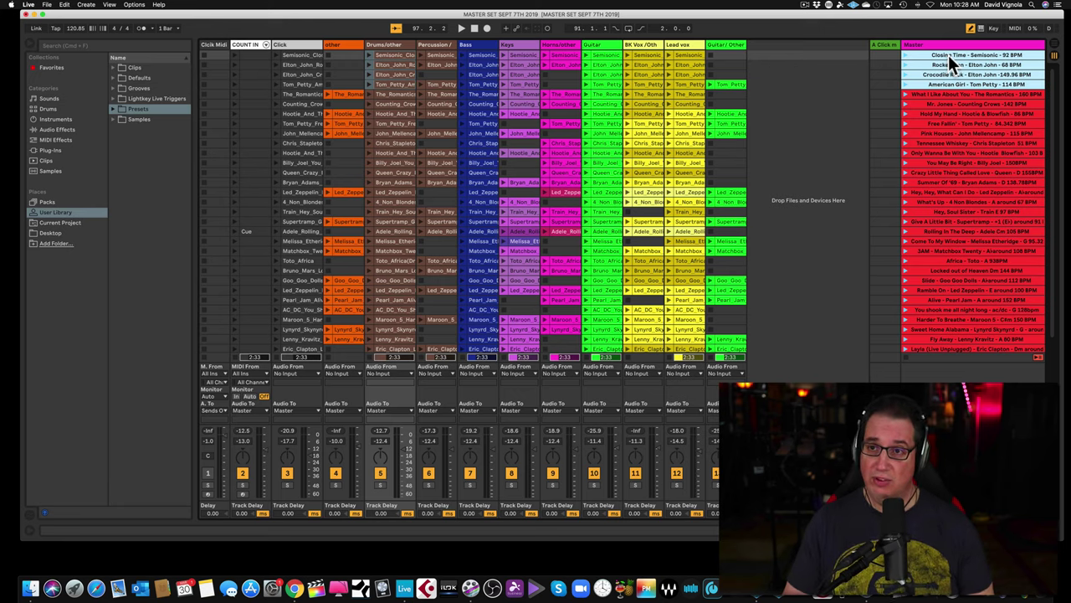
click(948, 54)
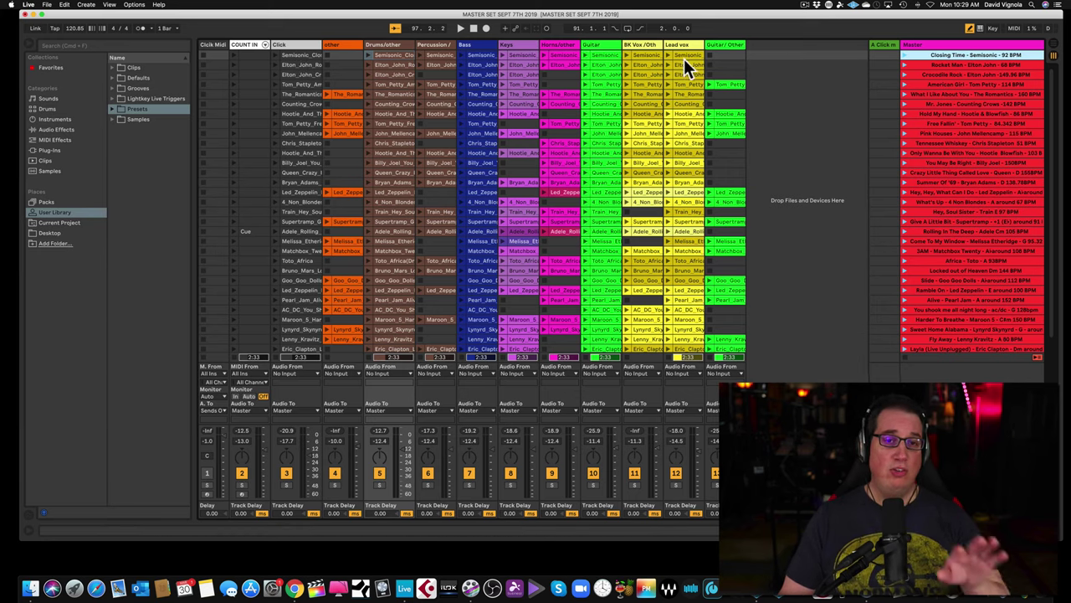
Launch the Closing Time - Semisonic scene on all tracks, then stop playback at 67.4.4
click(934, 54)
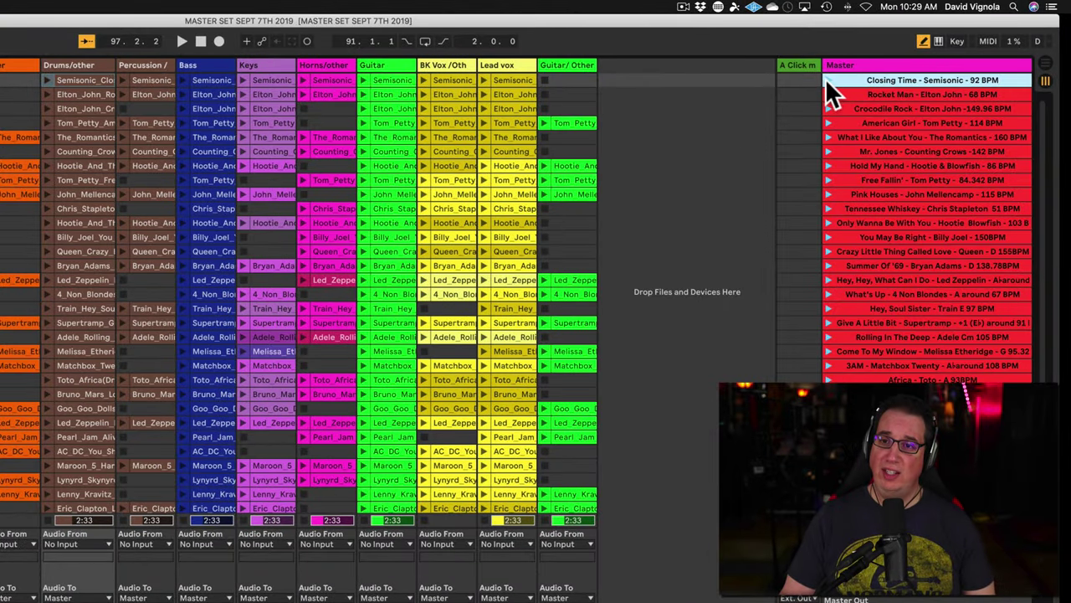
click(827, 81)
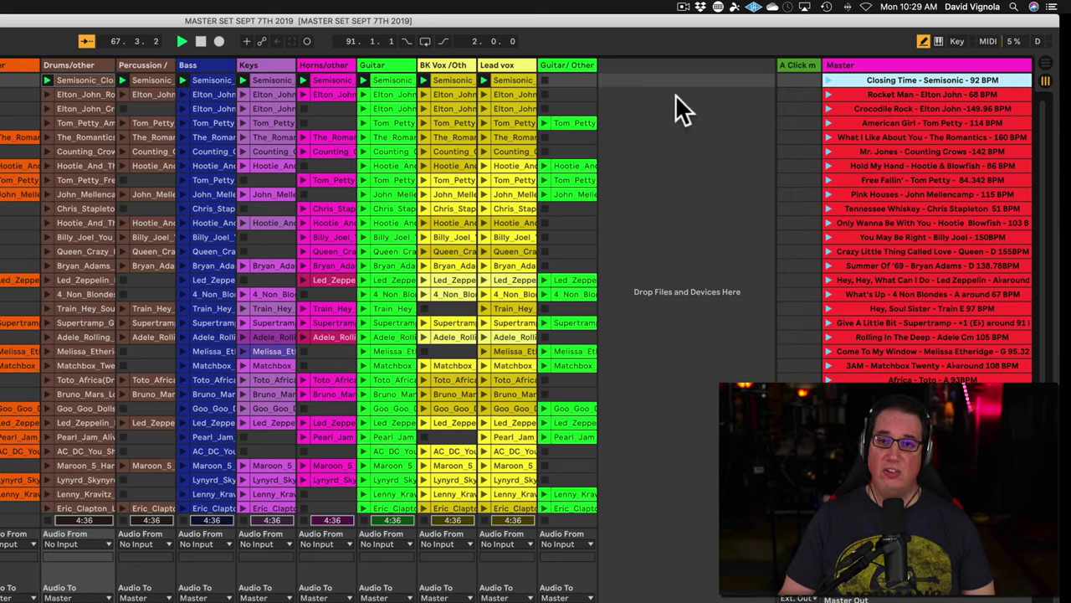
key(space)
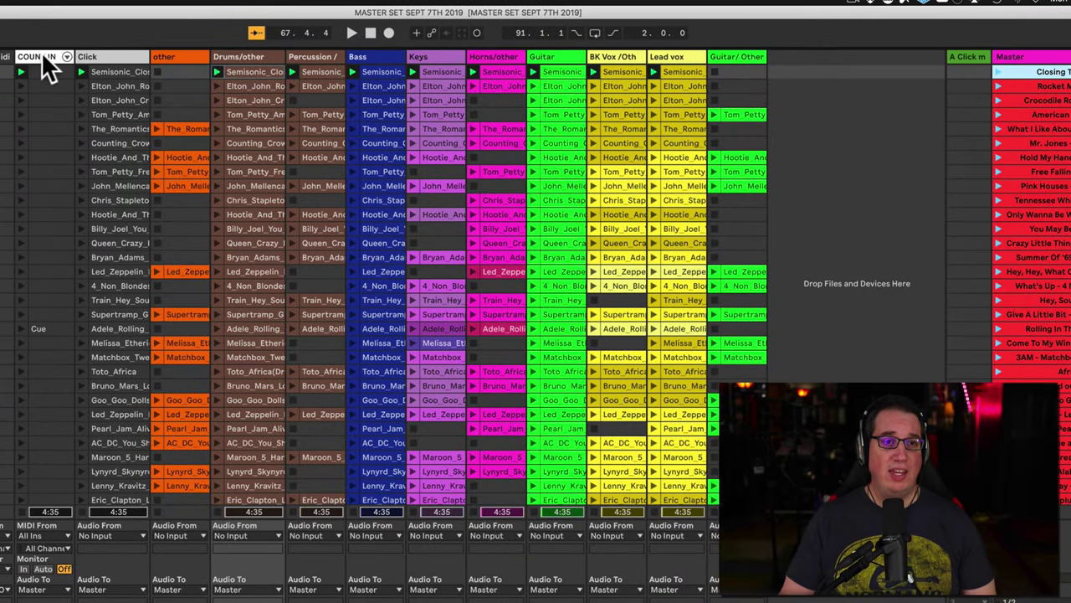
click(44, 58)
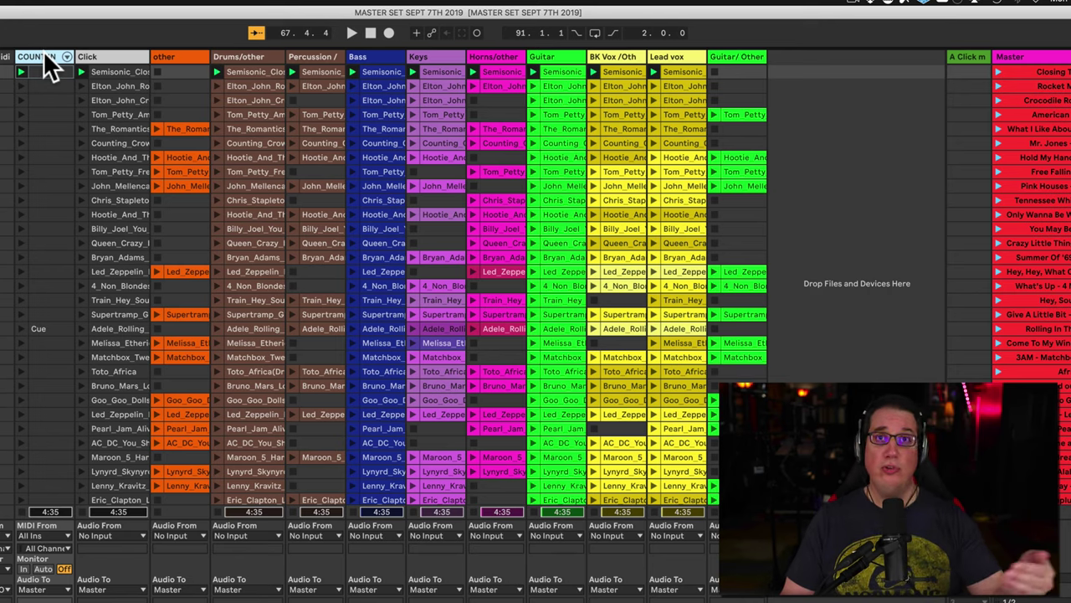
click(96, 59)
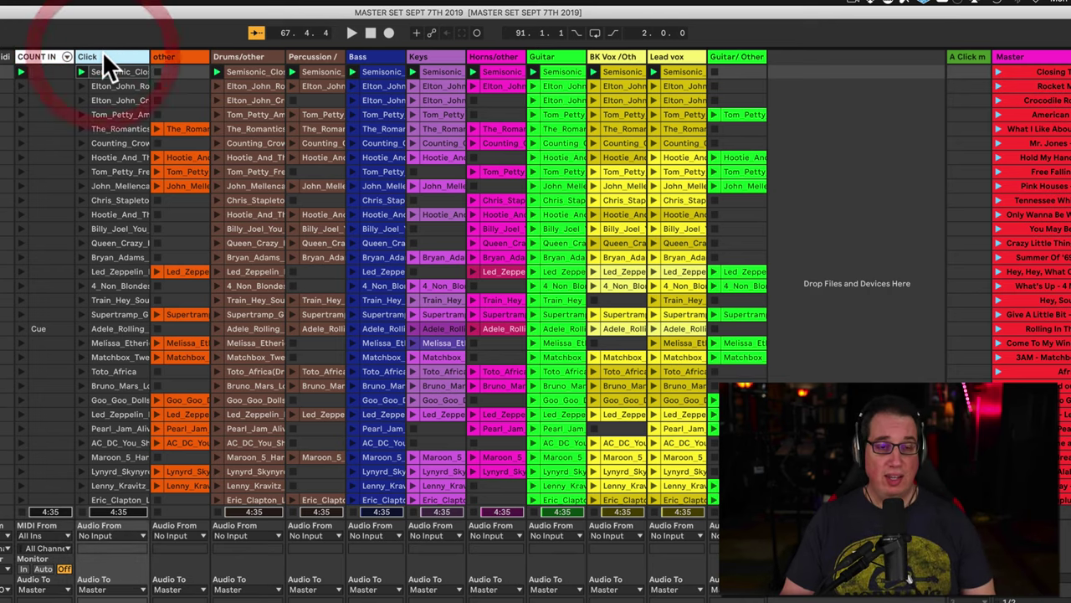
click(170, 56)
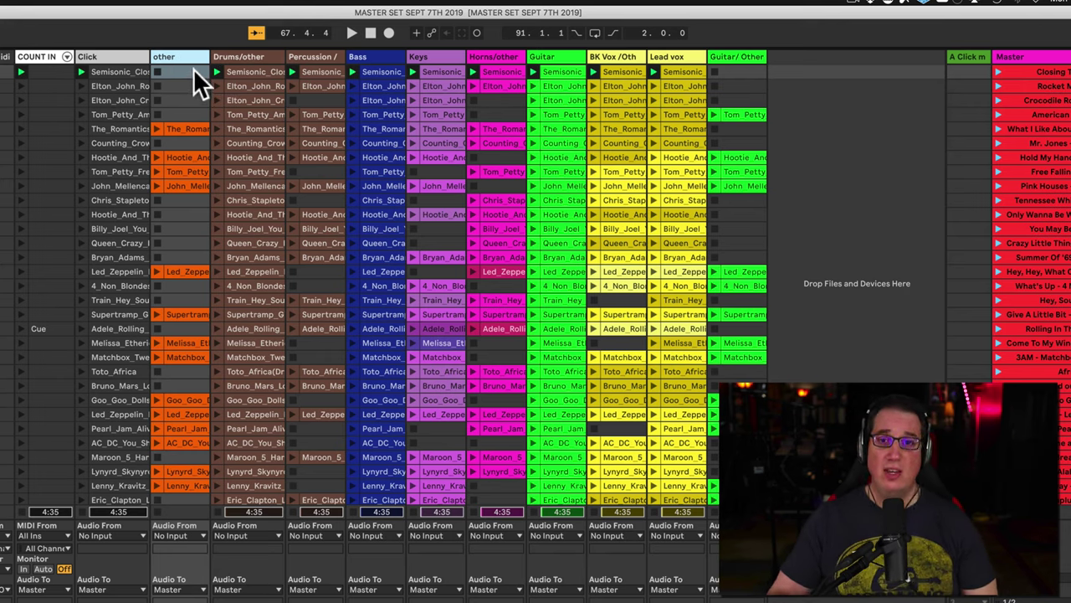
click(132, 86)
click(132, 99)
click(131, 112)
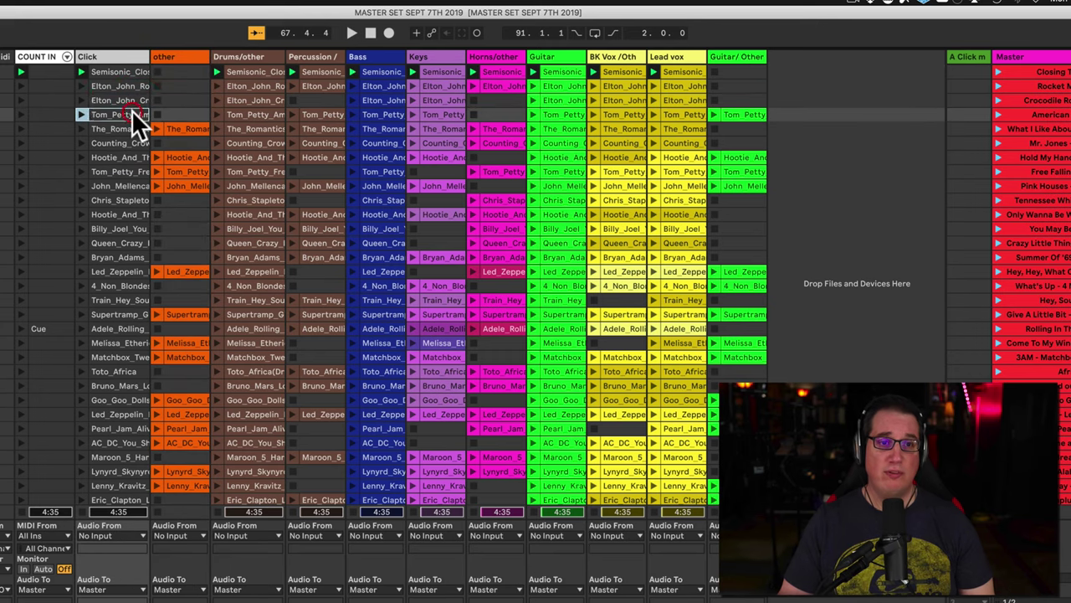
click(135, 128)
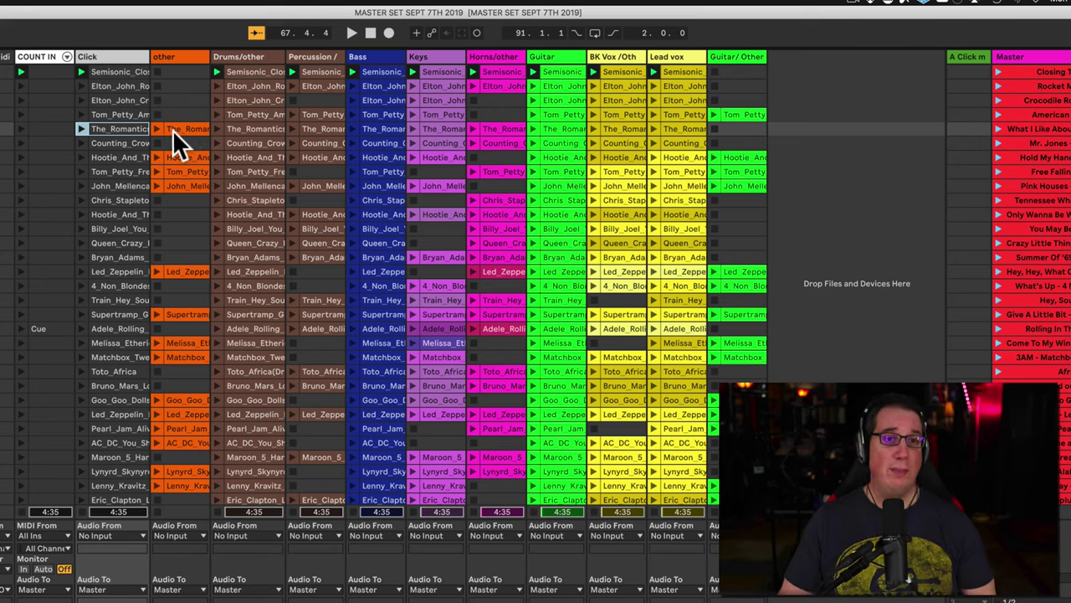
click(177, 129)
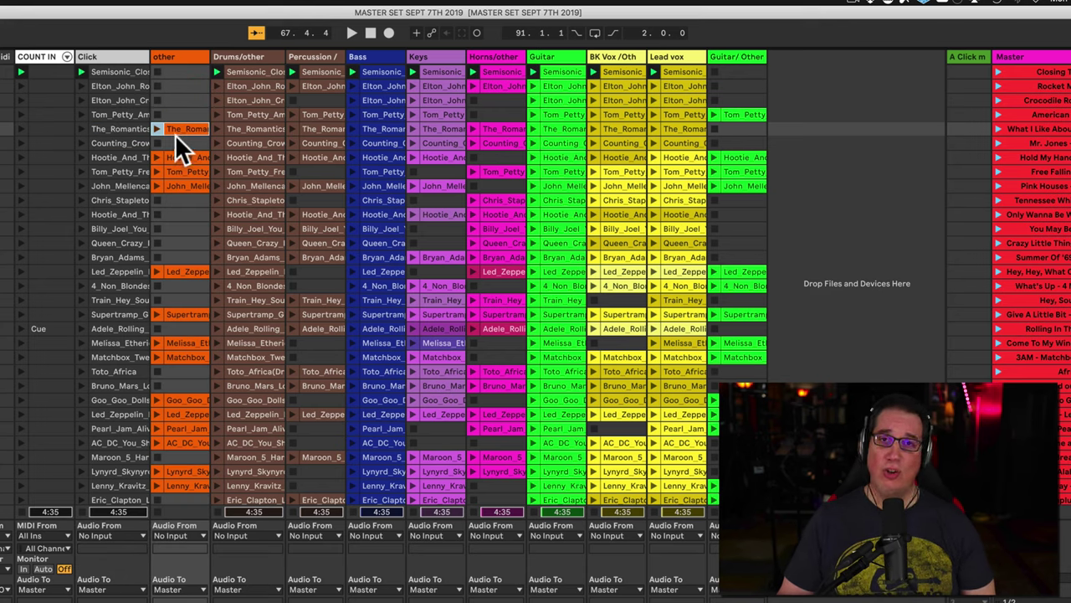
click(239, 58)
click(311, 58)
click(375, 58)
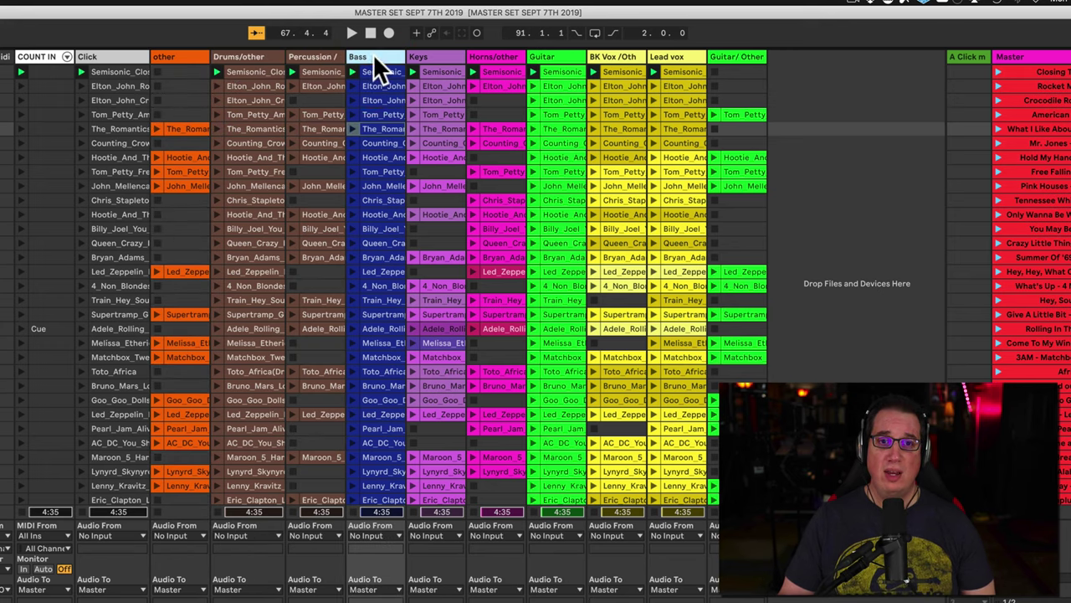
click(439, 59)
click(497, 60)
click(499, 64)
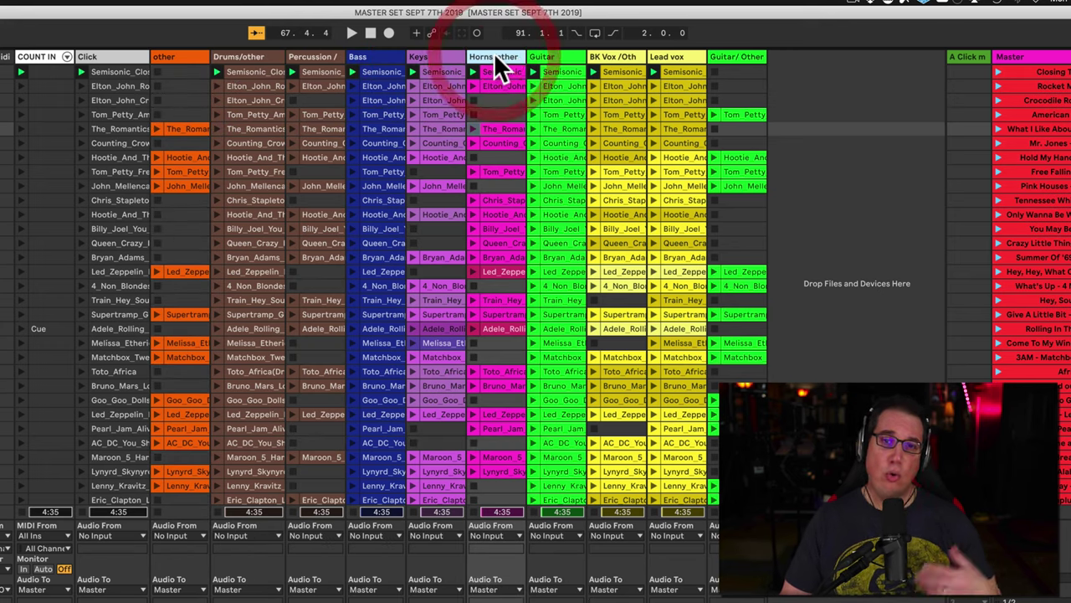
click(550, 58)
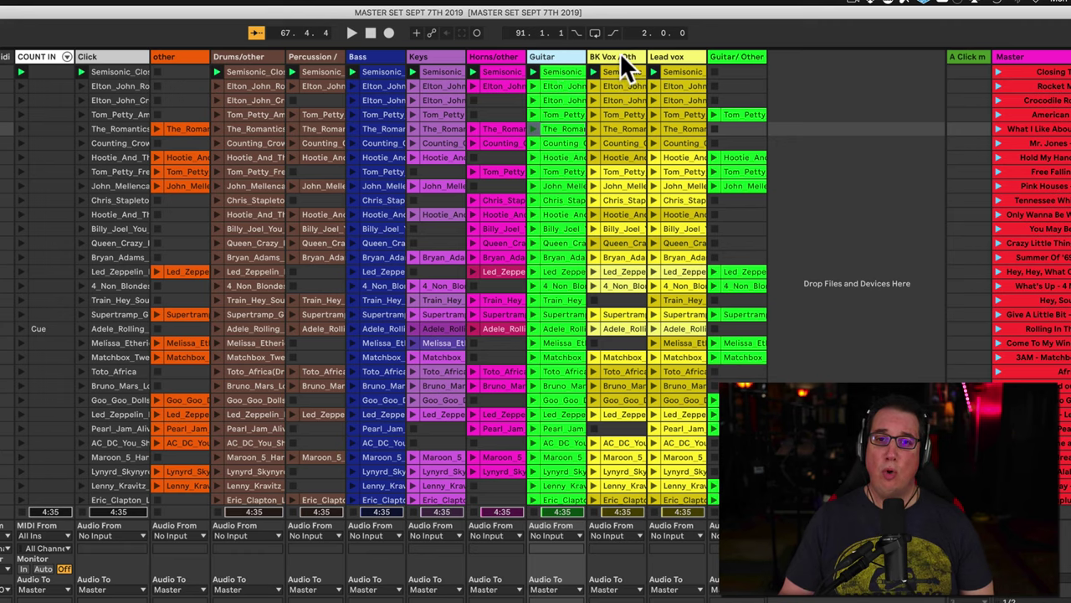
click(620, 56)
click(671, 56)
click(735, 59)
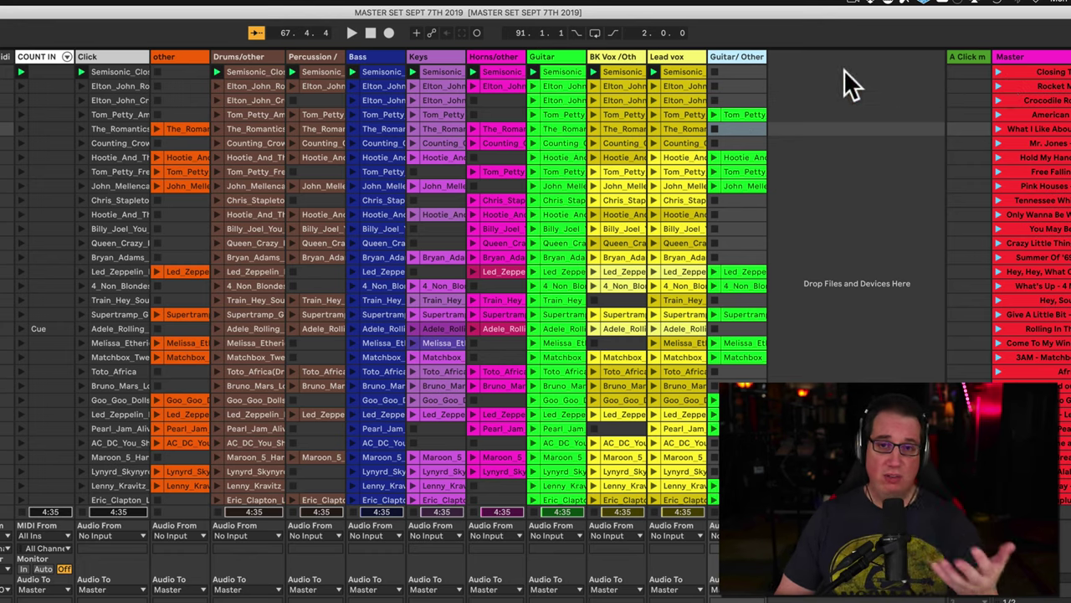
Select each track's Semisonic clip in turn, then launch the Drums/other clip on its own
click(680, 71)
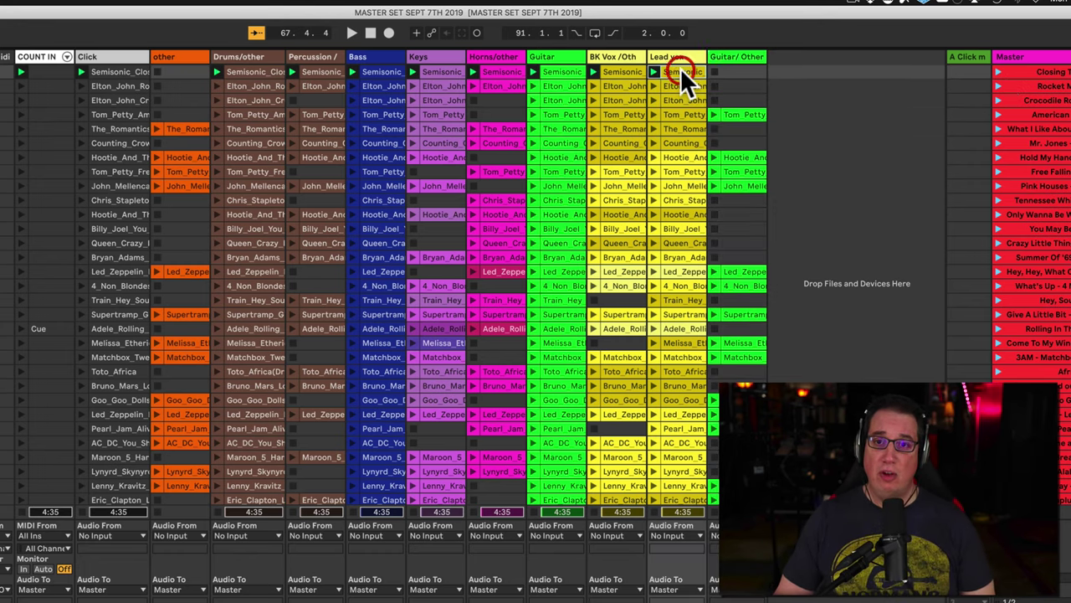
click(625, 71)
click(559, 71)
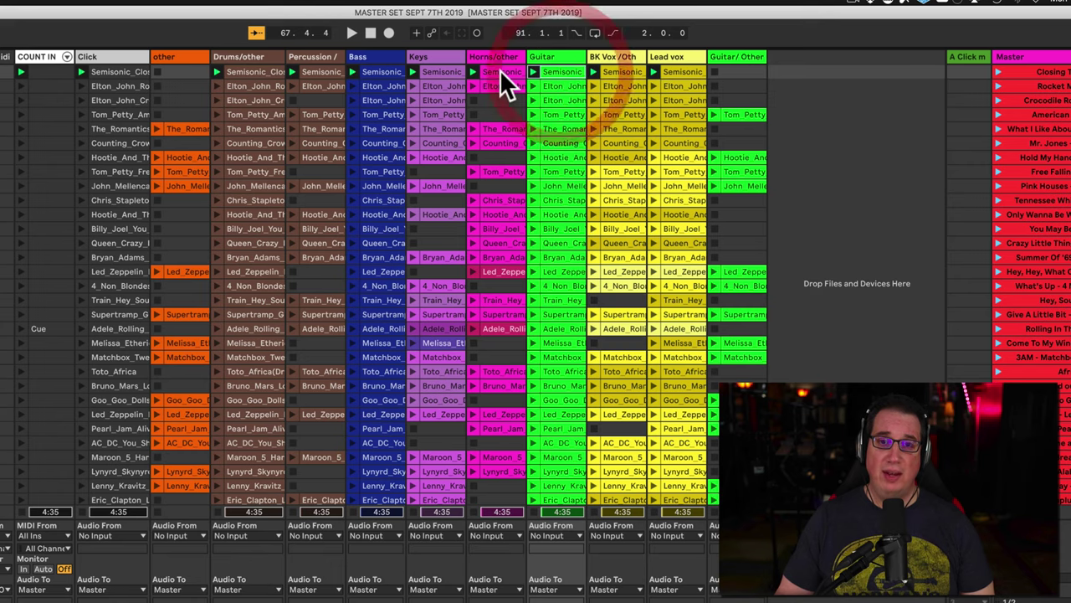
click(500, 71)
click(430, 71)
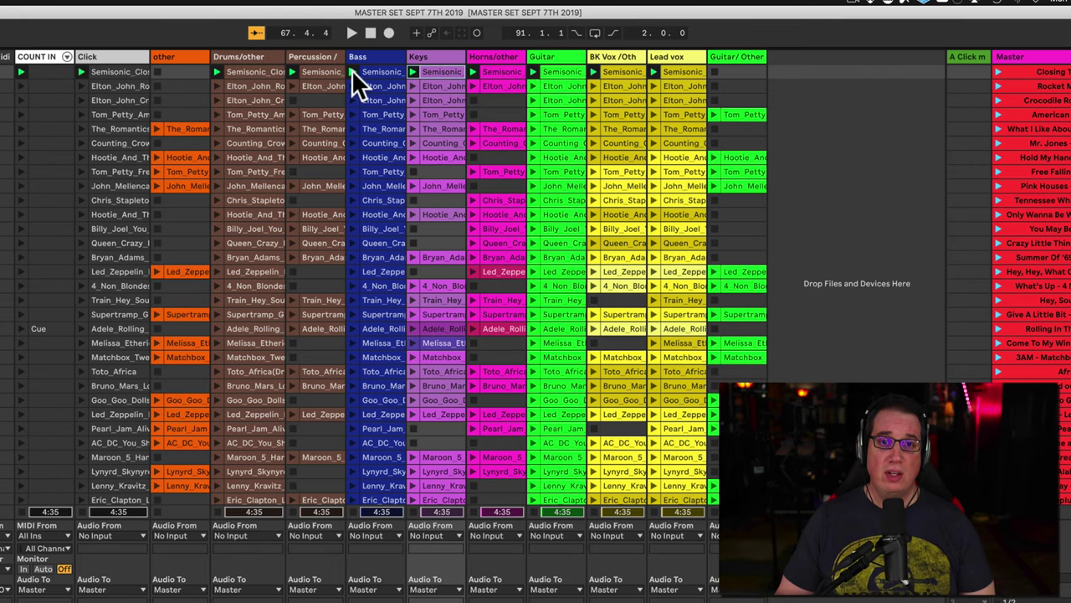
click(218, 71)
click(216, 71)
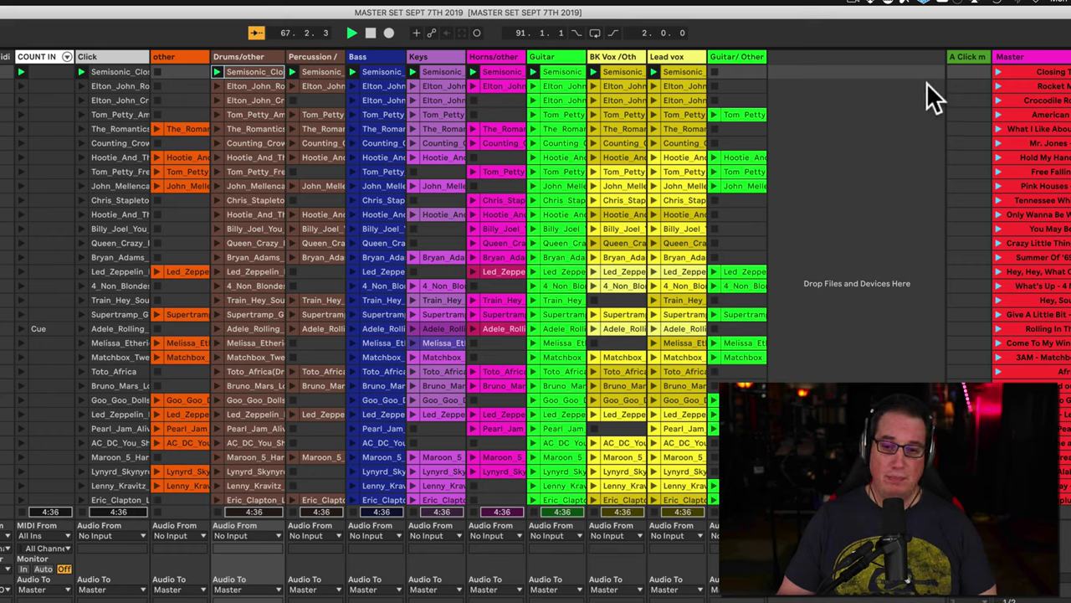
Stop the drums, launch the Rocket Man - Elton John scene on all tracks, then reselect Closing Time
key(space)
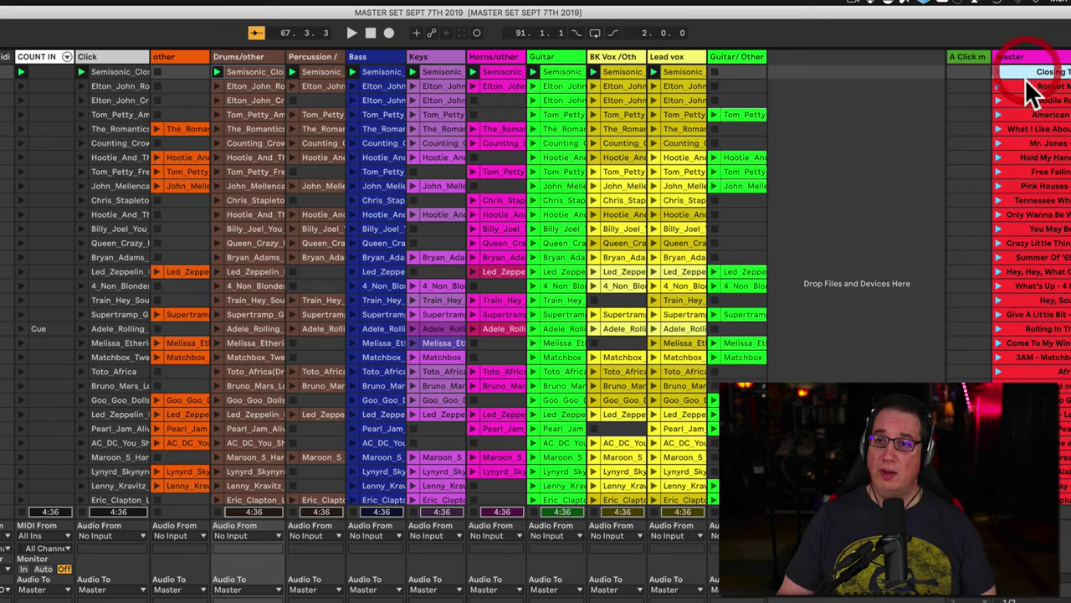
click(1026, 86)
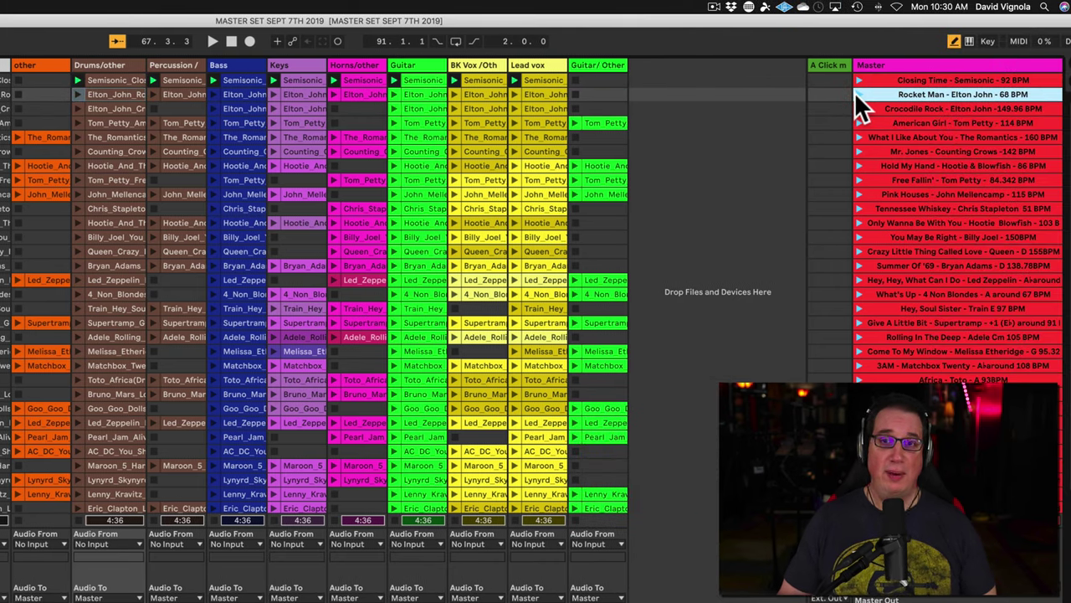
click(858, 95)
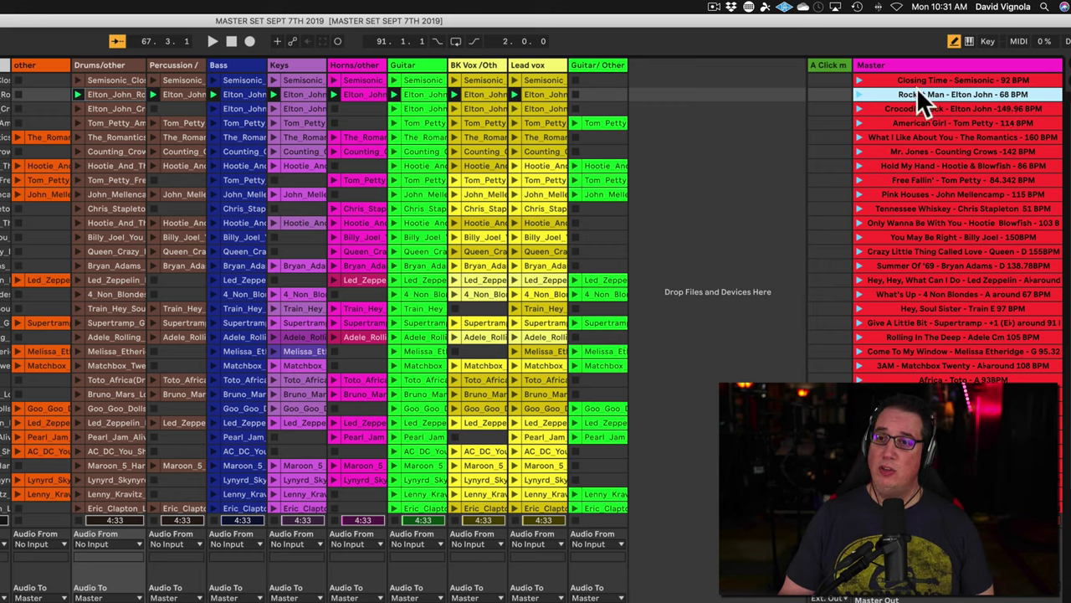
click(1015, 79)
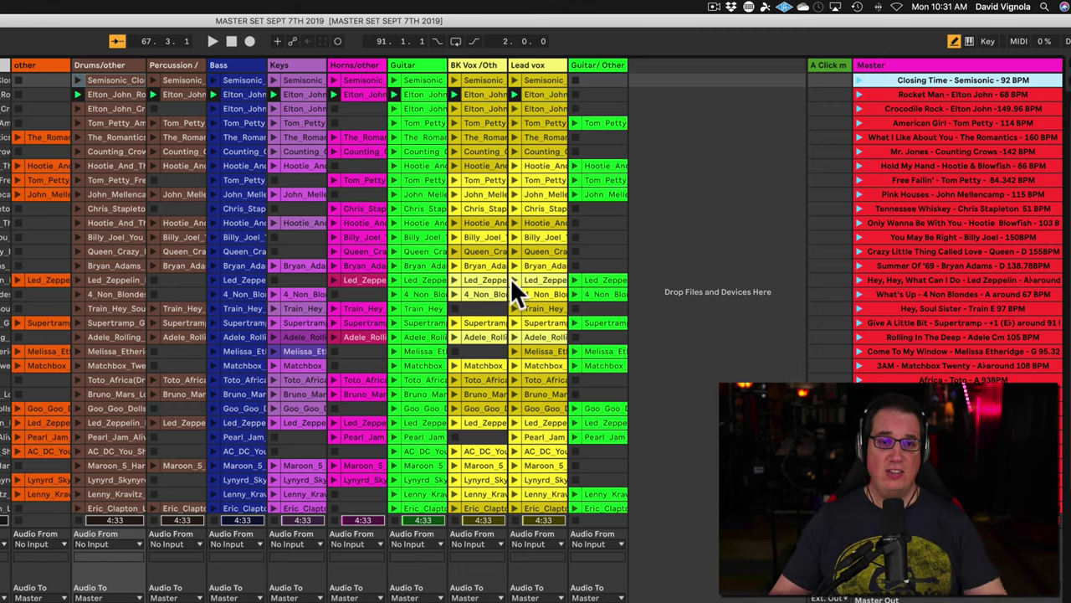
Drag the Crocodile Rock - Elton John scene above Rocket Man so it plays second
click(896, 94)
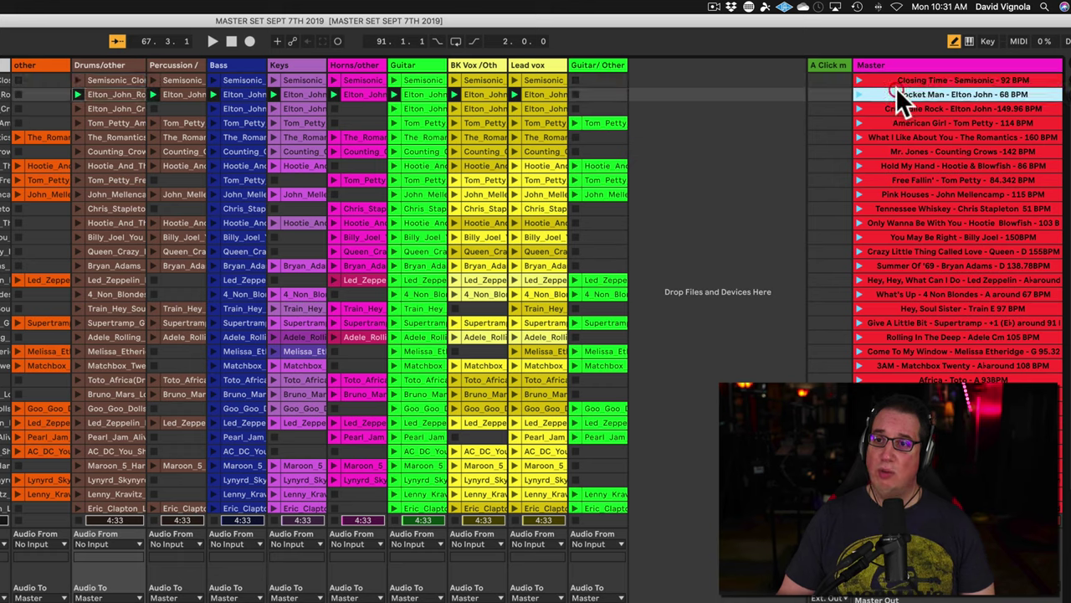
click(898, 107)
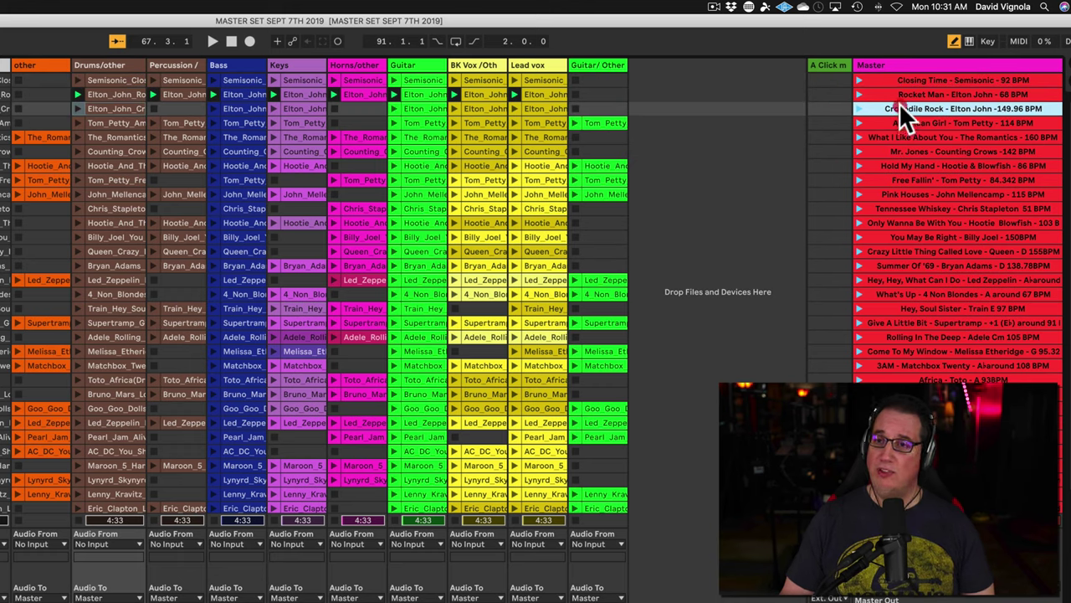
drag(899, 104, 899, 87)
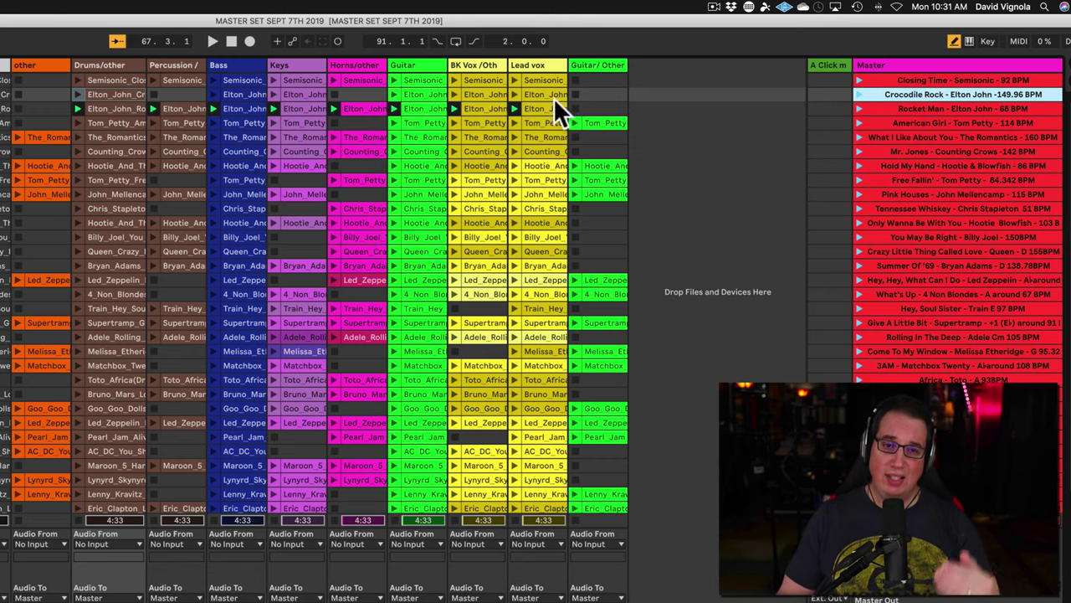
click(103, 79)
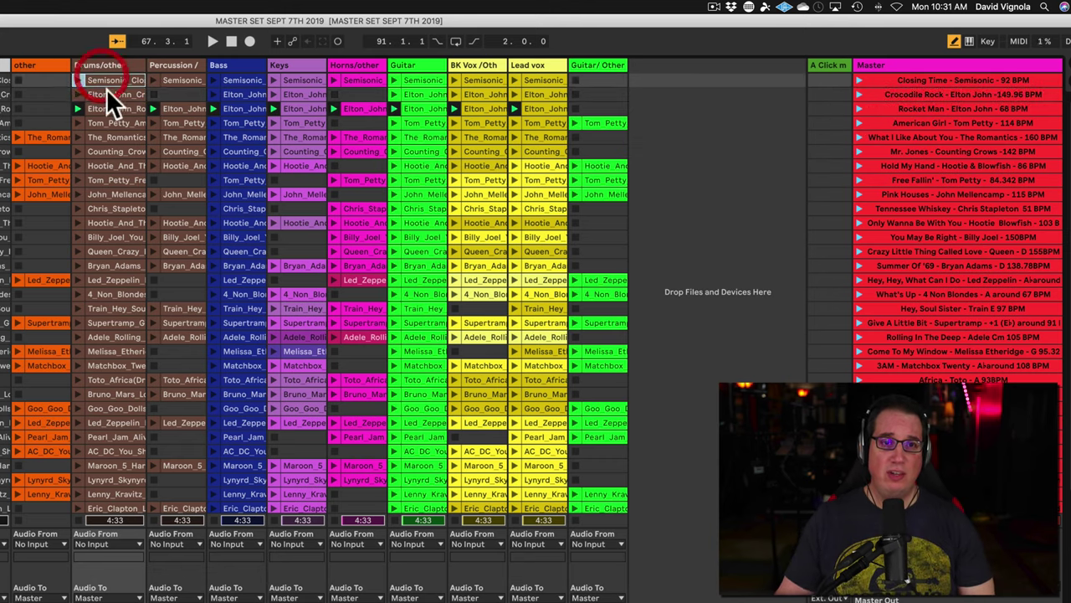
click(106, 94)
click(107, 108)
click(171, 108)
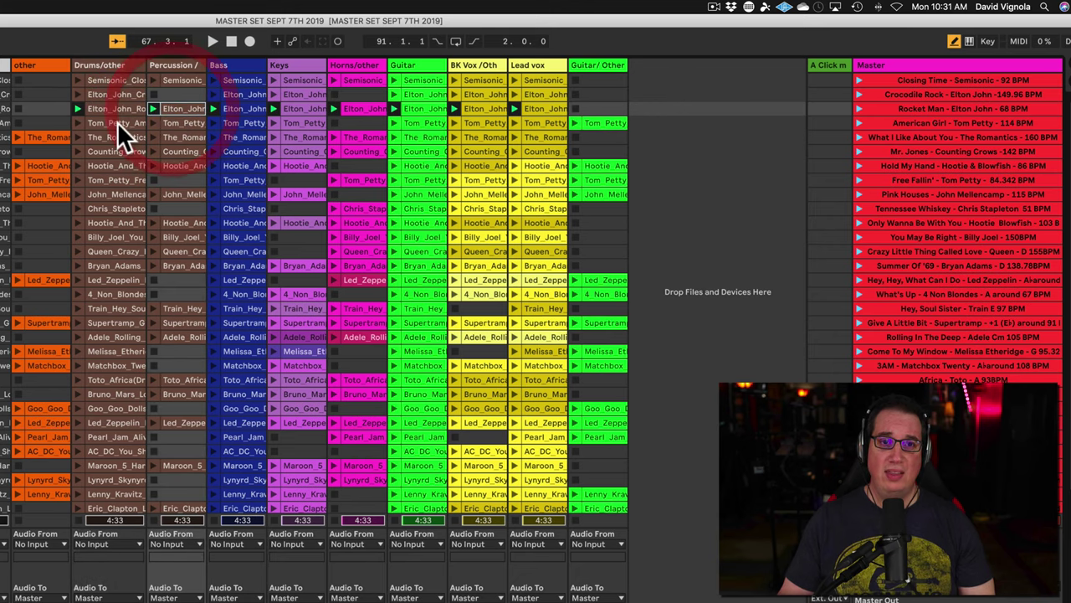
click(178, 123)
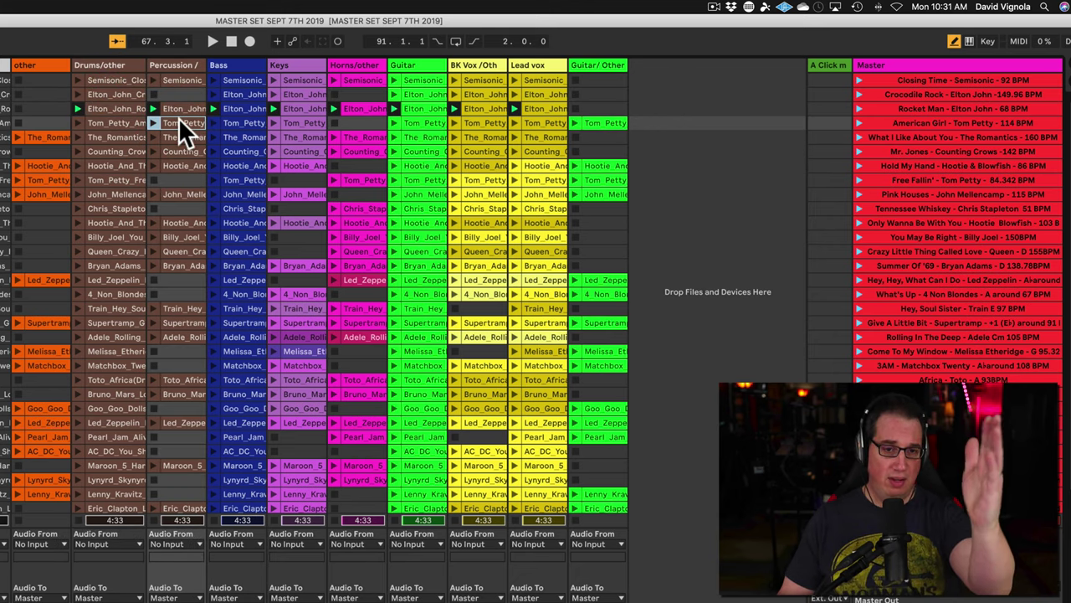
click(239, 123)
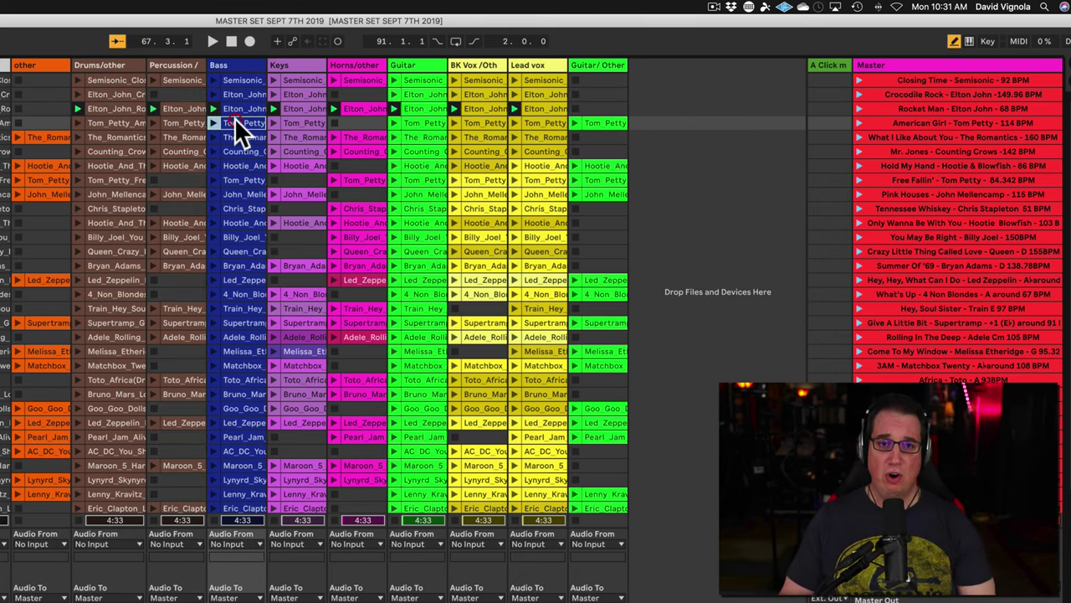
click(902, 65)
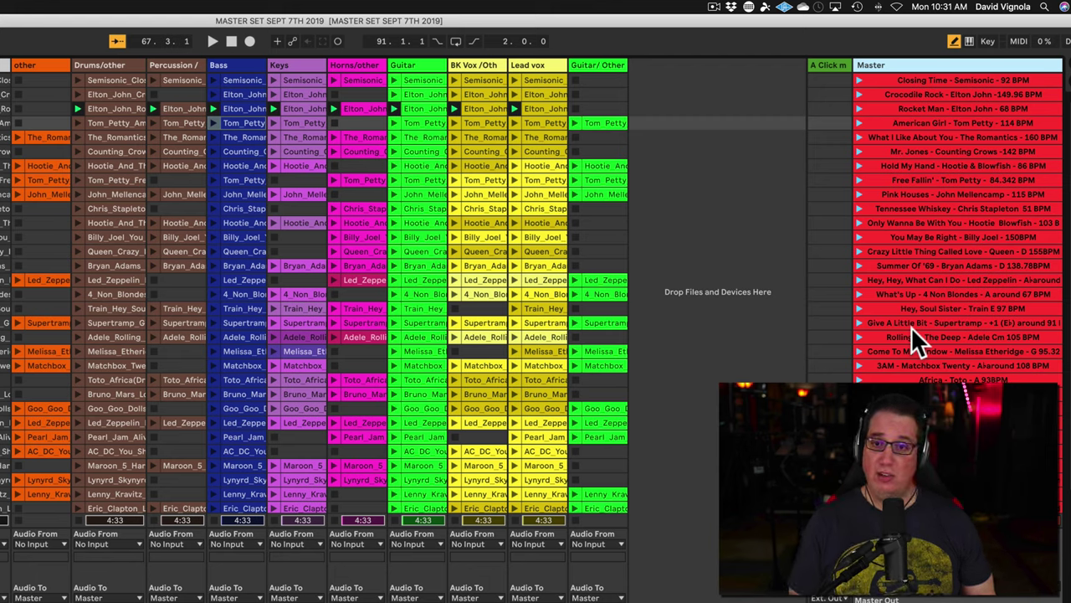
click(911, 73)
key(shift+Down)
key(shift+Down)
key(shift+Down)
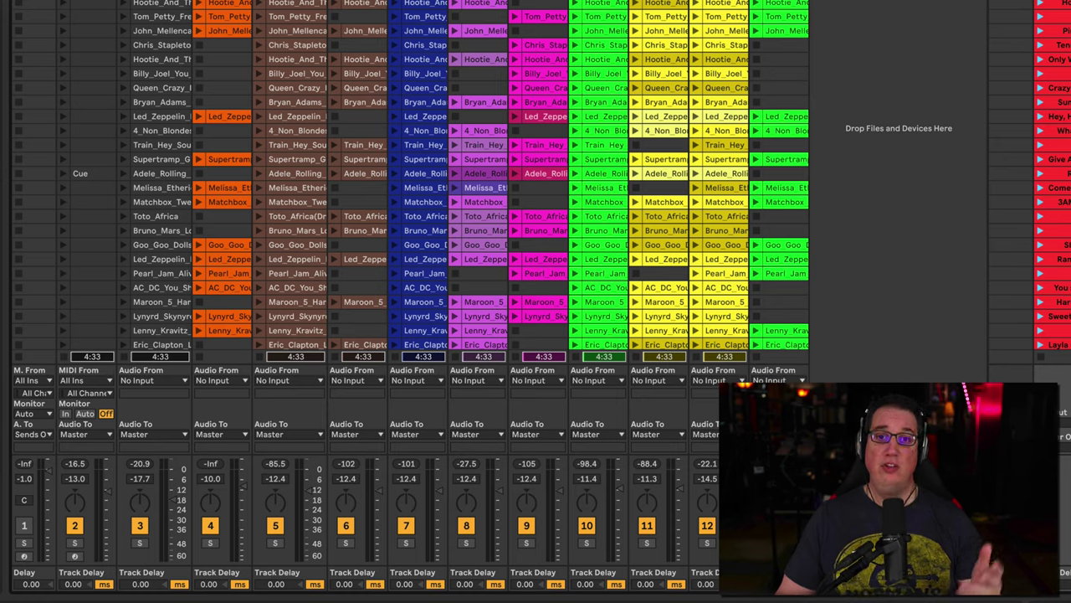
Set track 11's backing-vocals volume fader from -13.5 to -12.0 dB
click(656, 414)
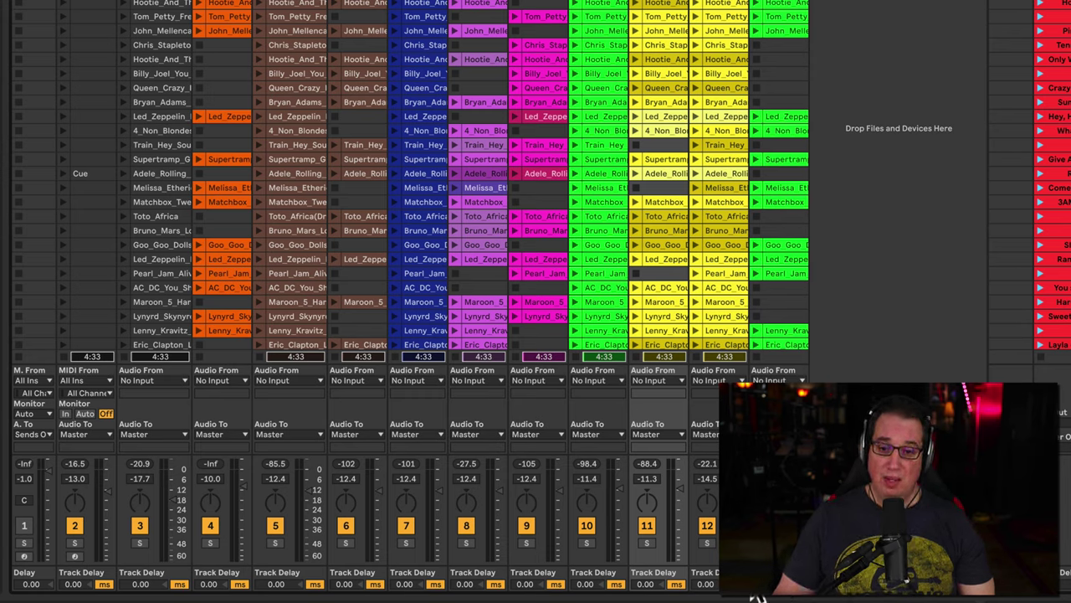
mouse_move(680, 490)
mouse_down()
mouse_move(680, 502)
mouse_move(681, 493)
mouse_up()
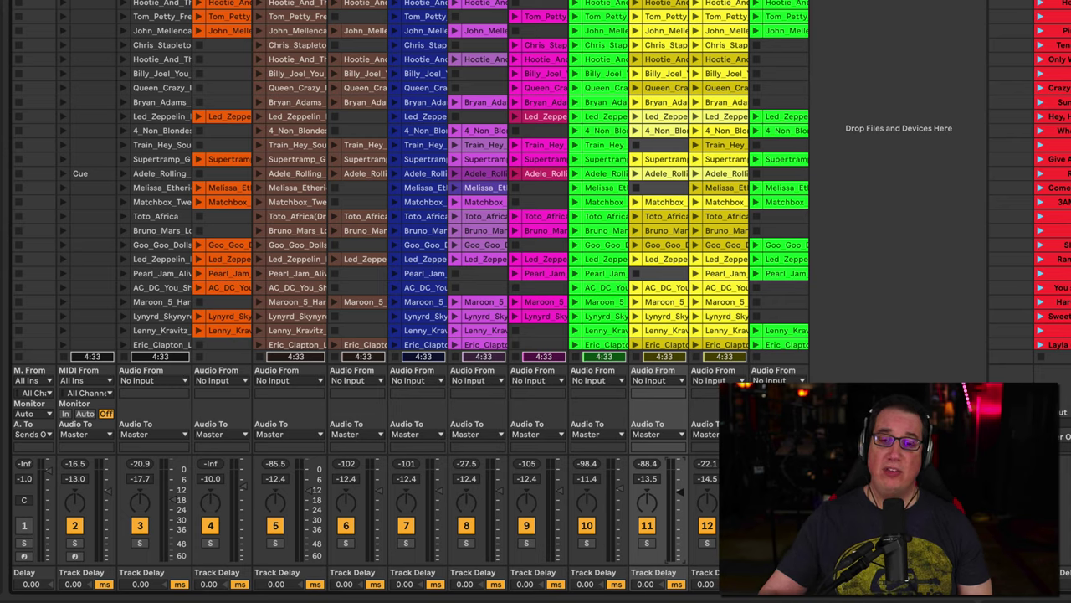
click(661, 187)
key(Delete)
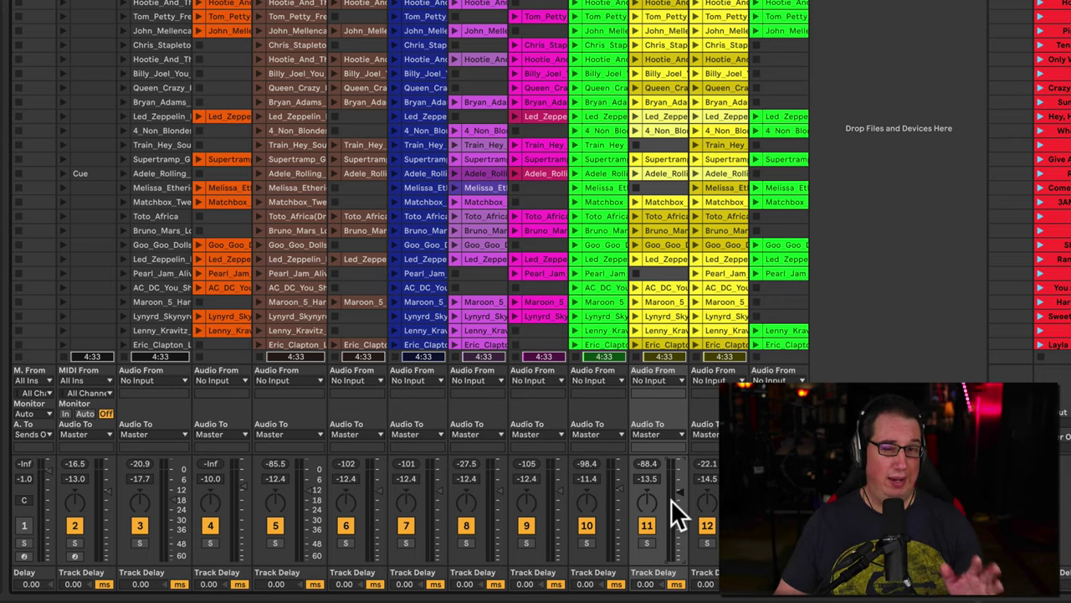
drag(680, 489, 680, 484)
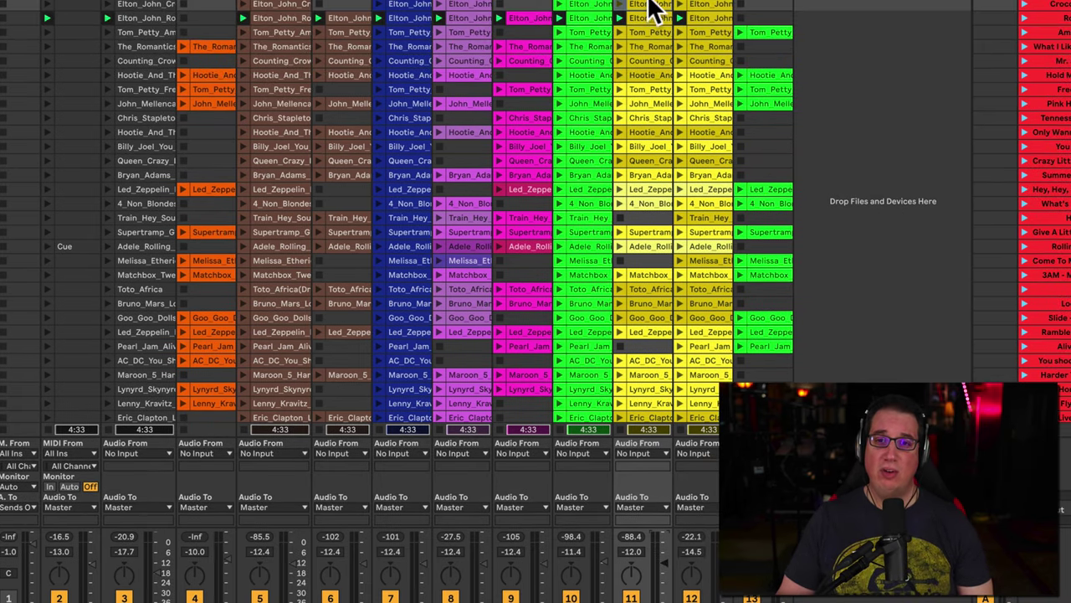
click(647, 15)
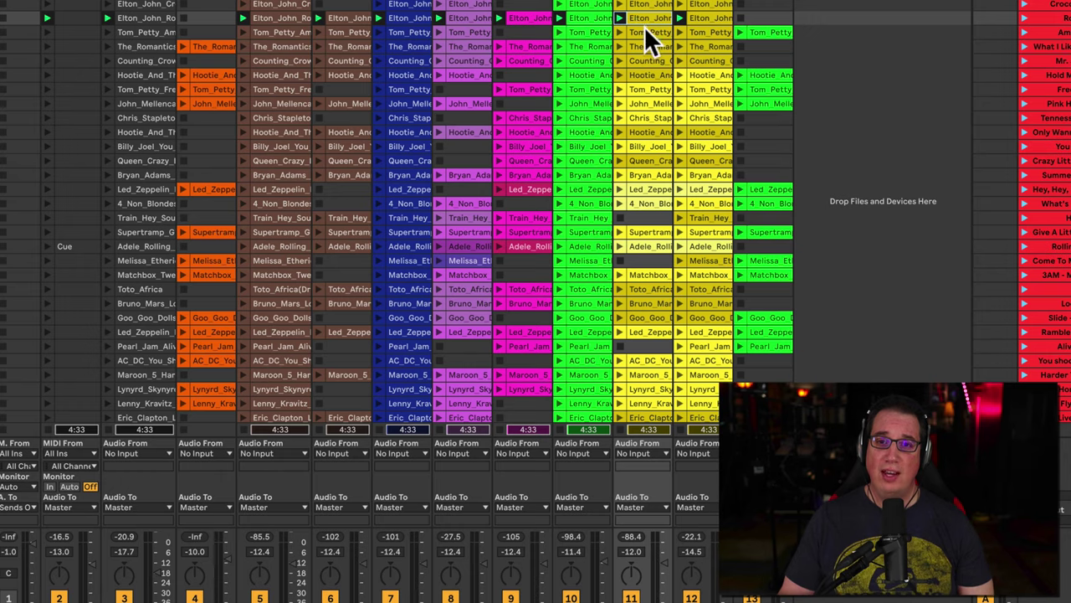
Open the Rocket Man backing-vocal clip, set its clip gain to about -8 dB, and close Clip View
click(647, 16)
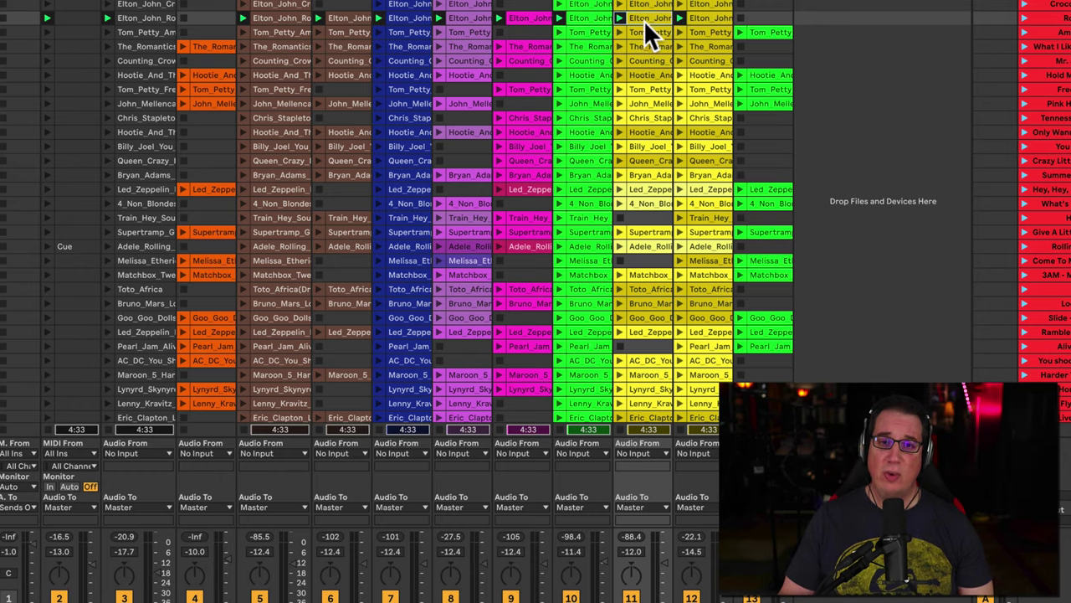
double_click(642, 20)
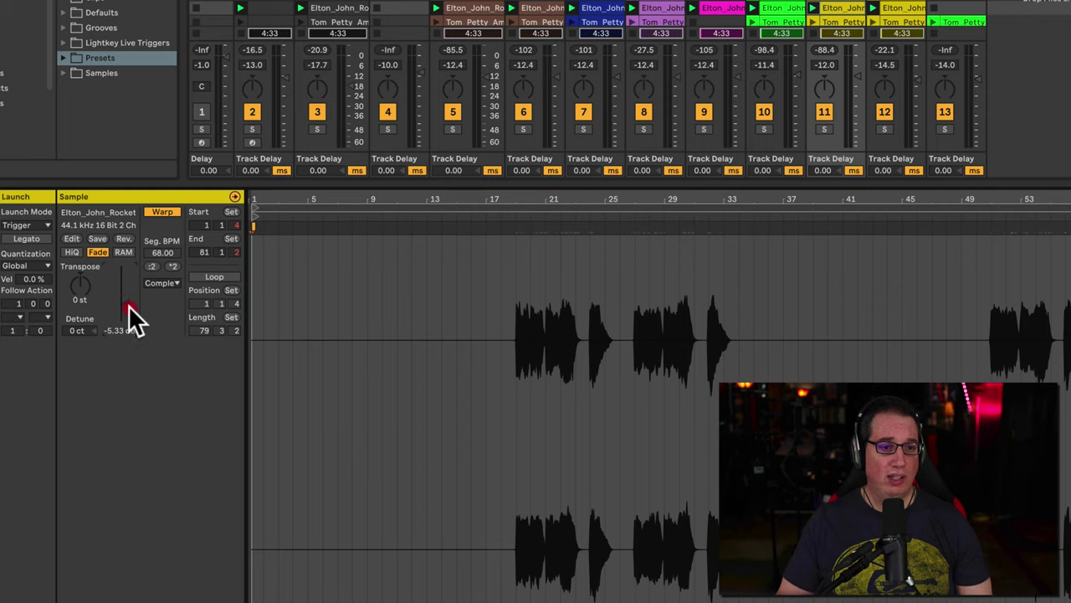
drag(128, 308, 123, 302)
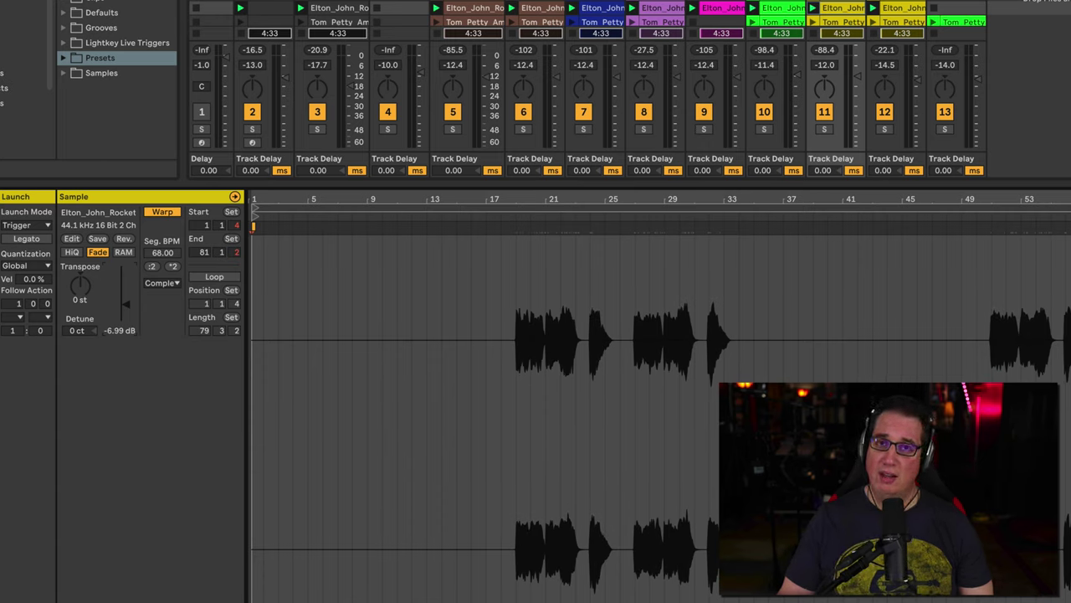
drag(123, 301, 123, 320)
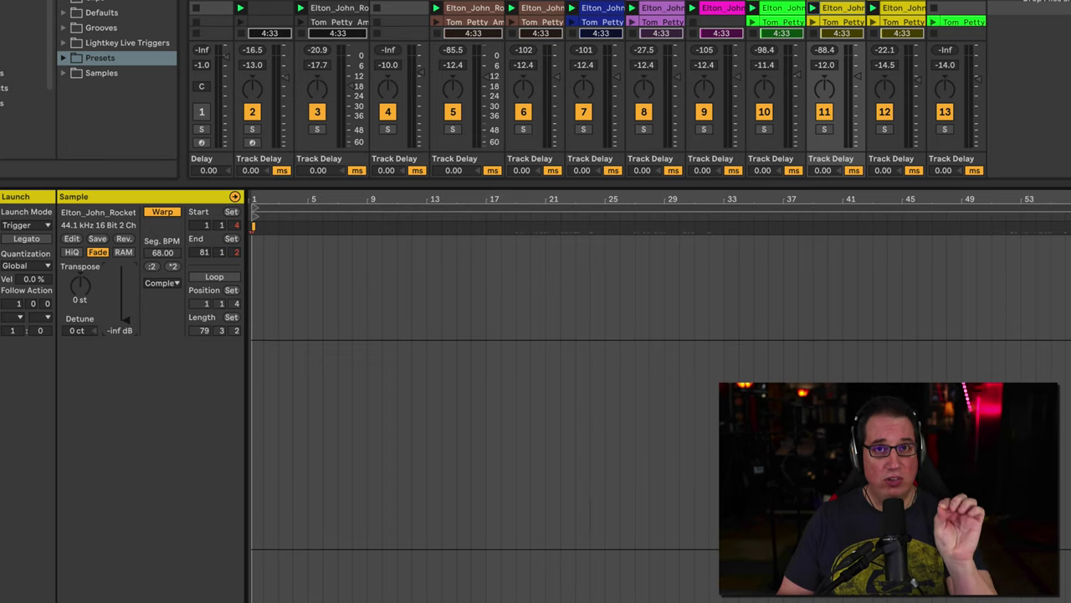
drag(123, 320, 127, 303)
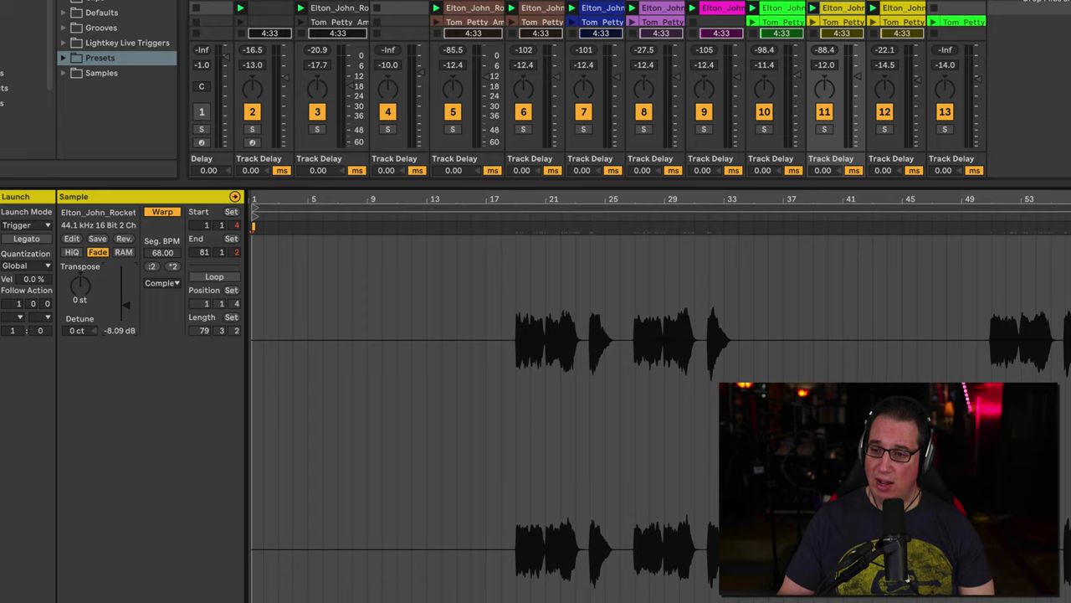
key(ctrl+alt+l)
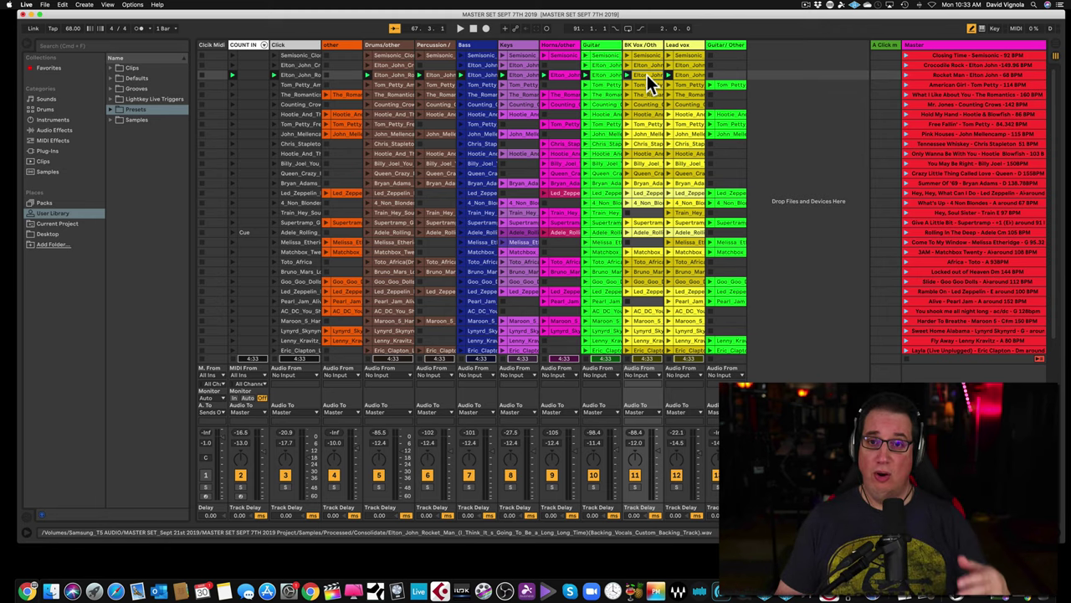
Scroll through the Master scene list, selecting the Semisonic clip and the first Guitar/Other slot
click(650, 56)
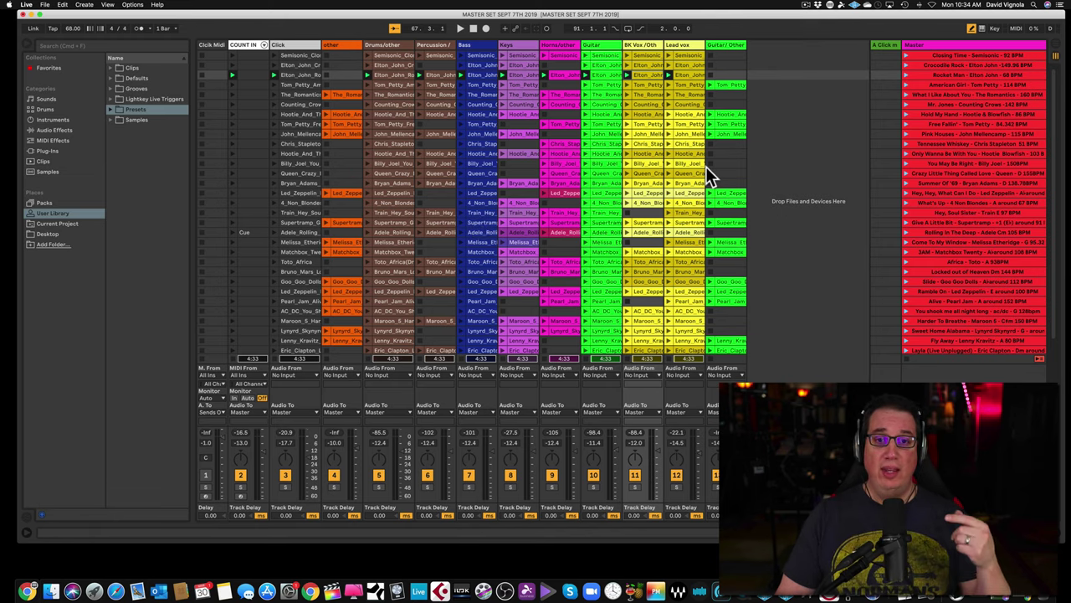
scroll(686, 152, down, 10)
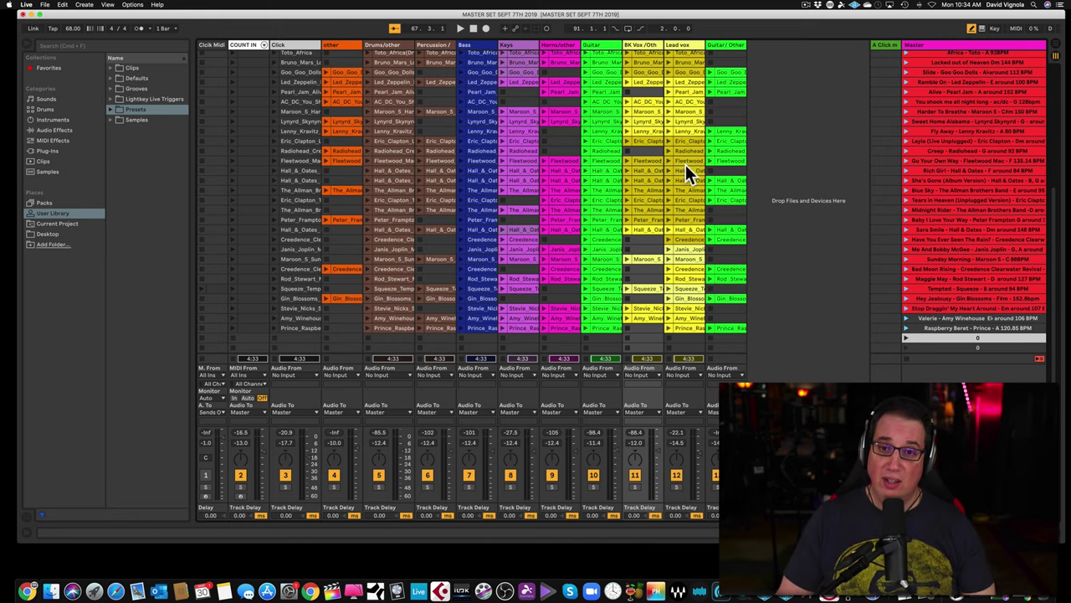
scroll(686, 164, up, 7)
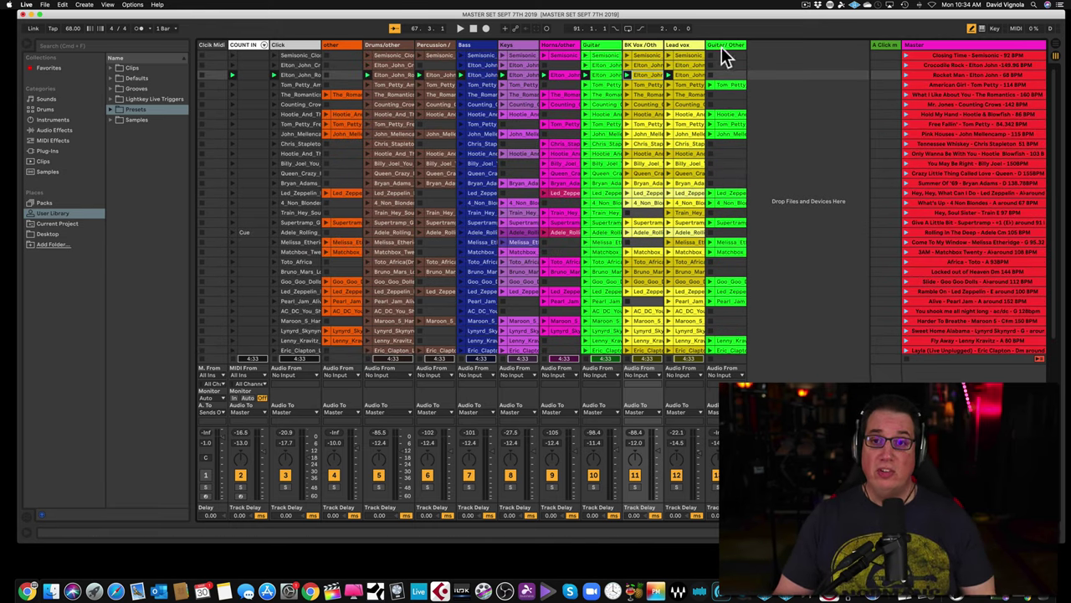
click(724, 53)
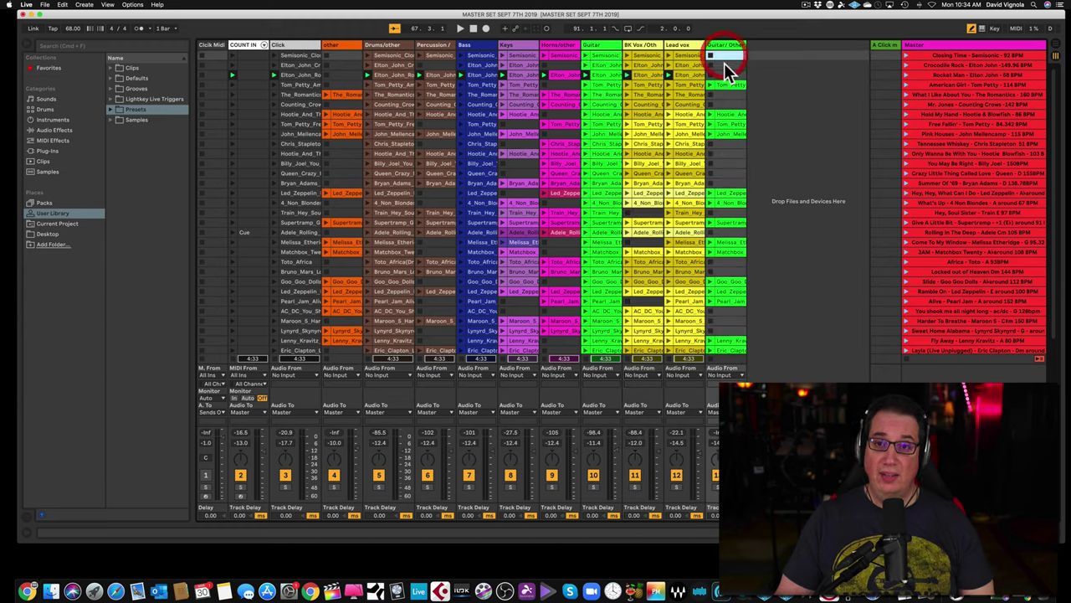
click(726, 54)
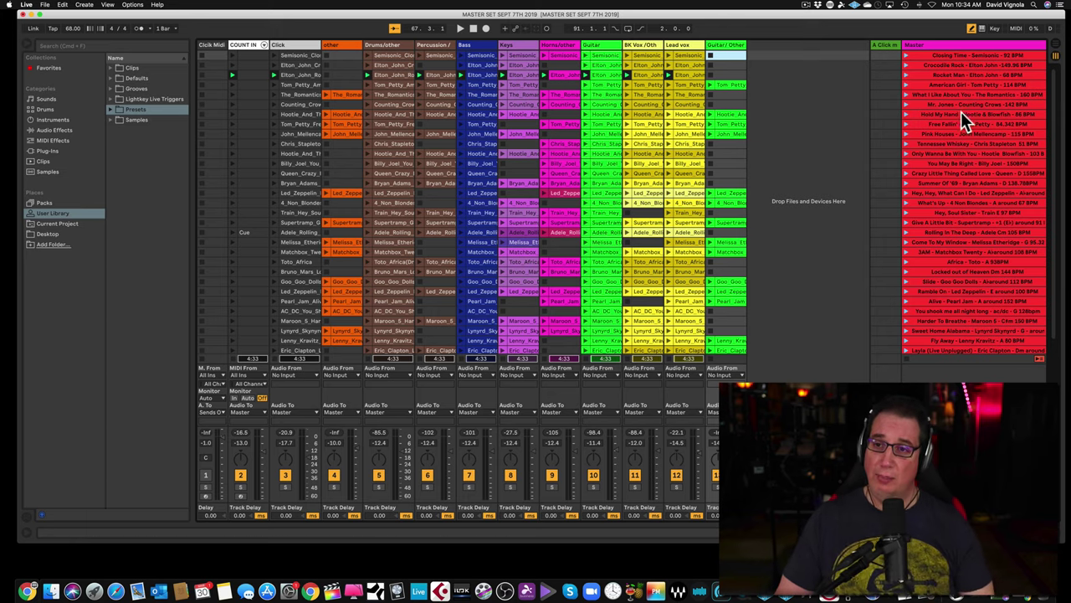
scroll(954, 117, down, 3)
scroll(954, 117, down, 4)
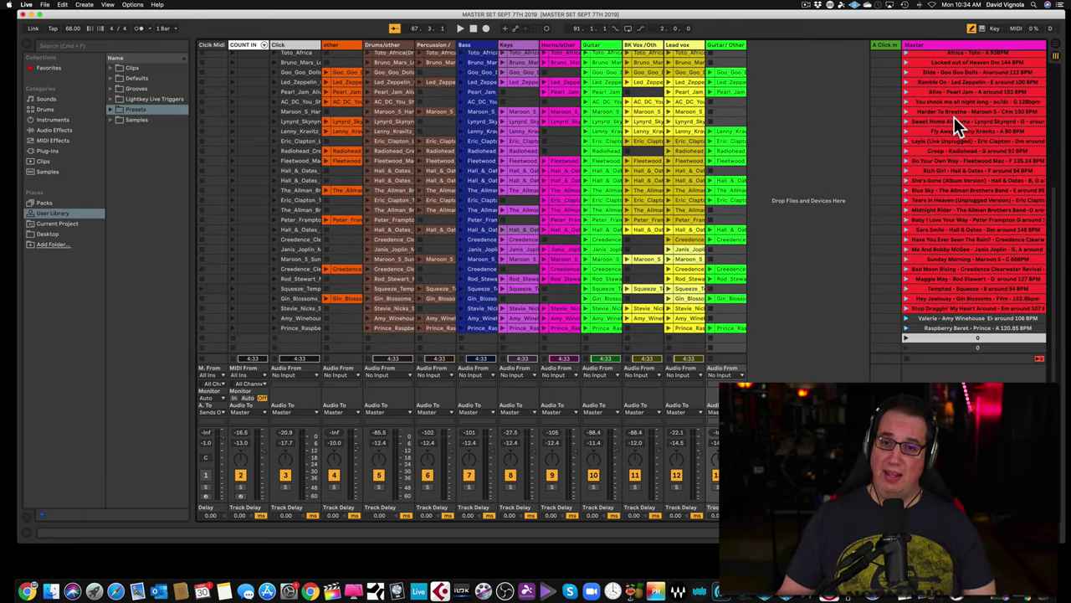
scroll(954, 117, up, 7)
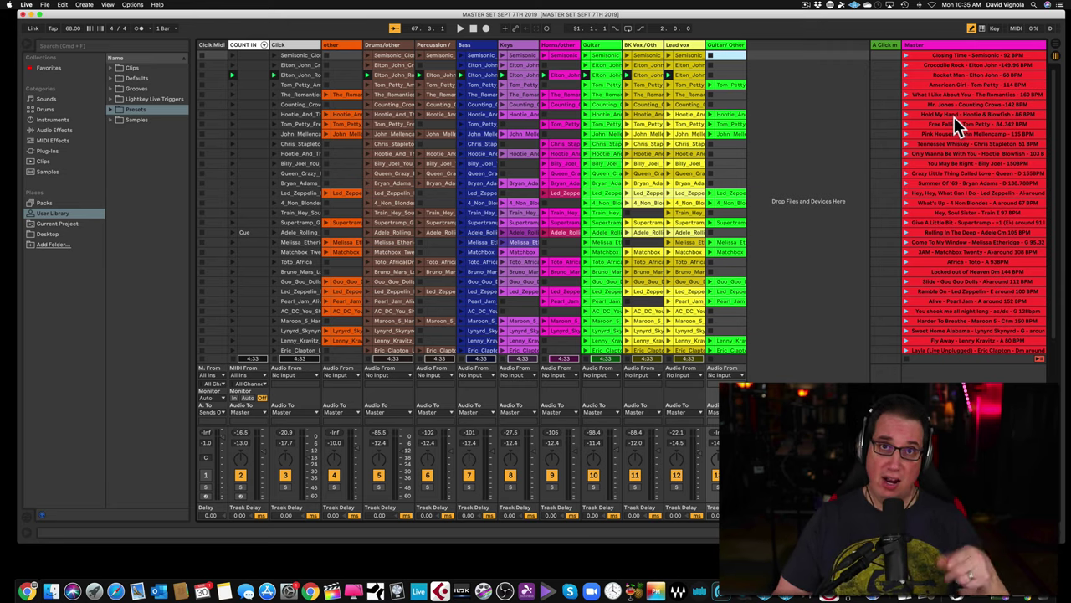
scroll(954, 117, down, 20)
scroll(954, 118, up, 20)
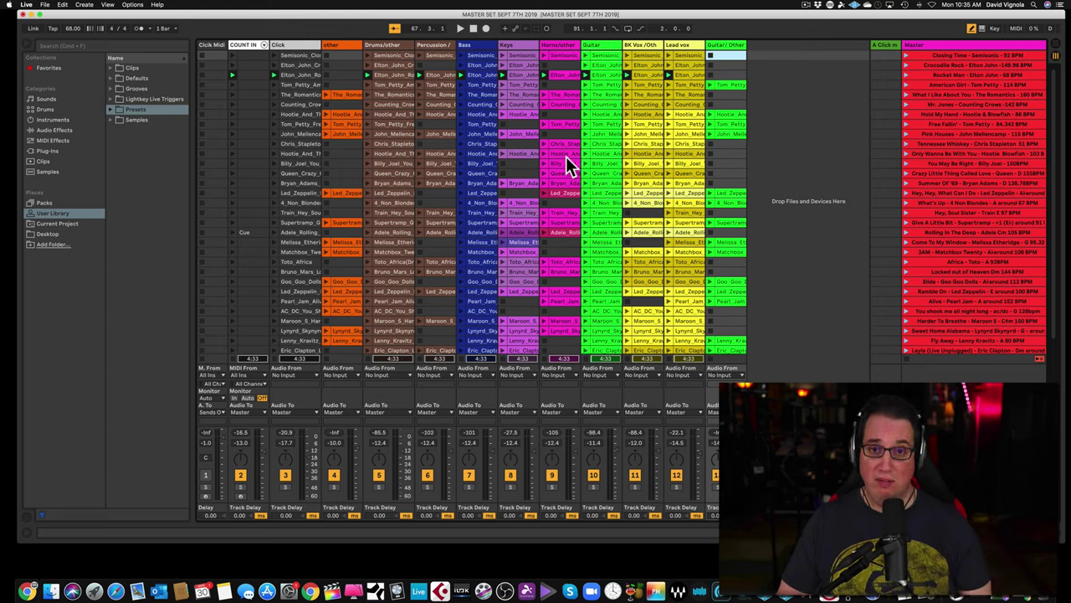
Switch to Arrangement View, stop playback, reset the position to 1.1.1, and scroll the tracks
key(Tab)
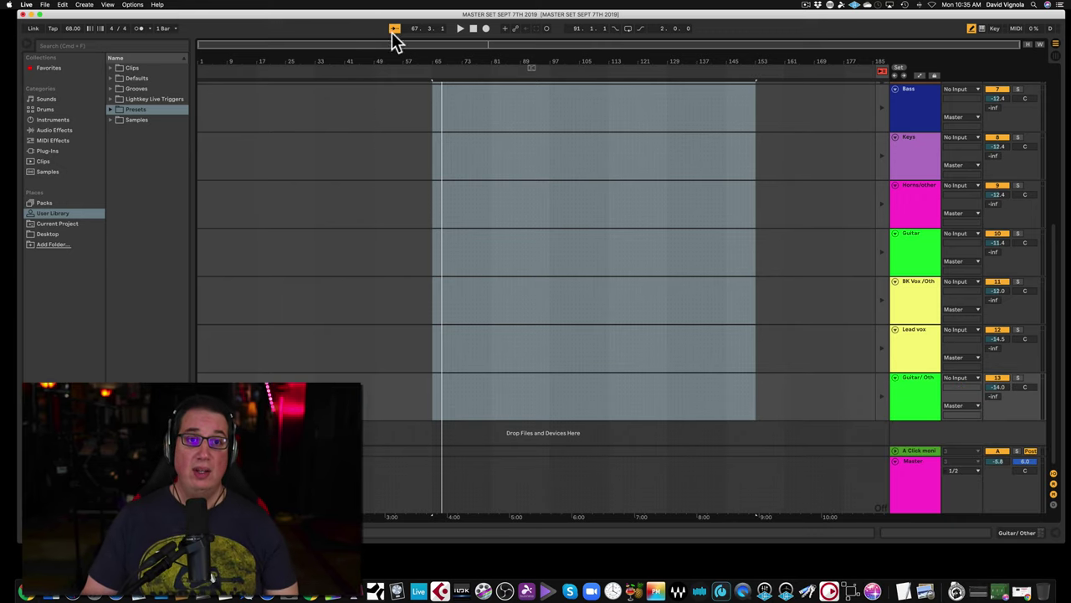
click(473, 29)
click(473, 28)
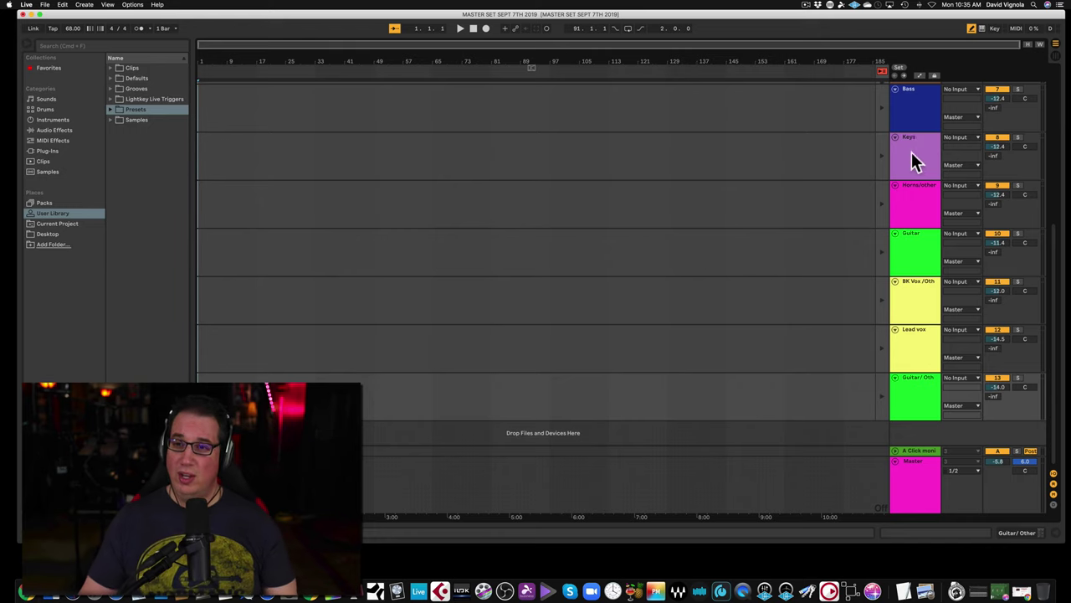
scroll(919, 105, up, 8)
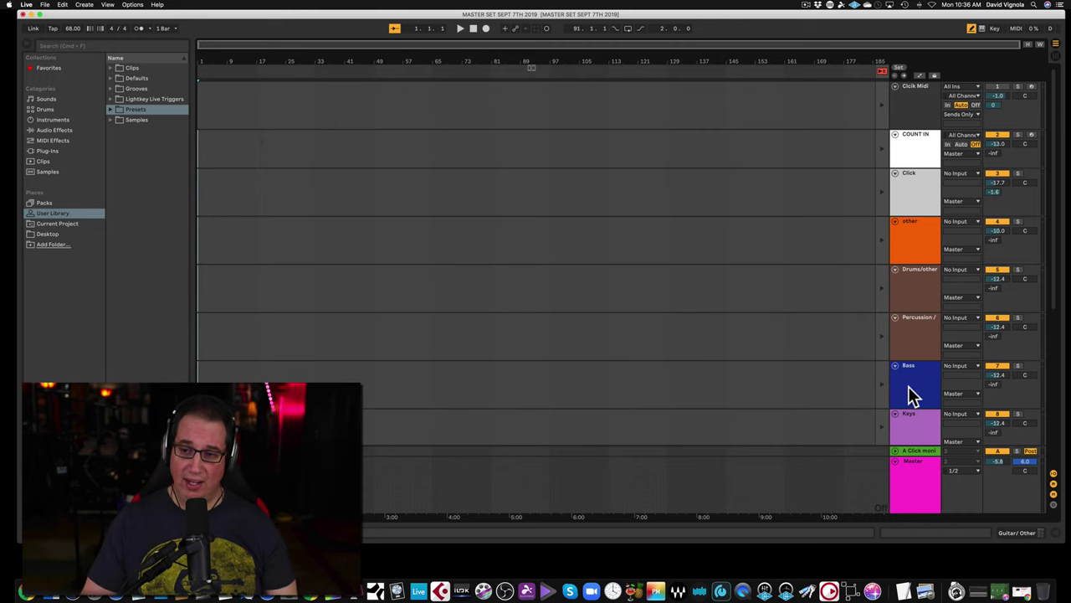
scroll(910, 388, down, 6)
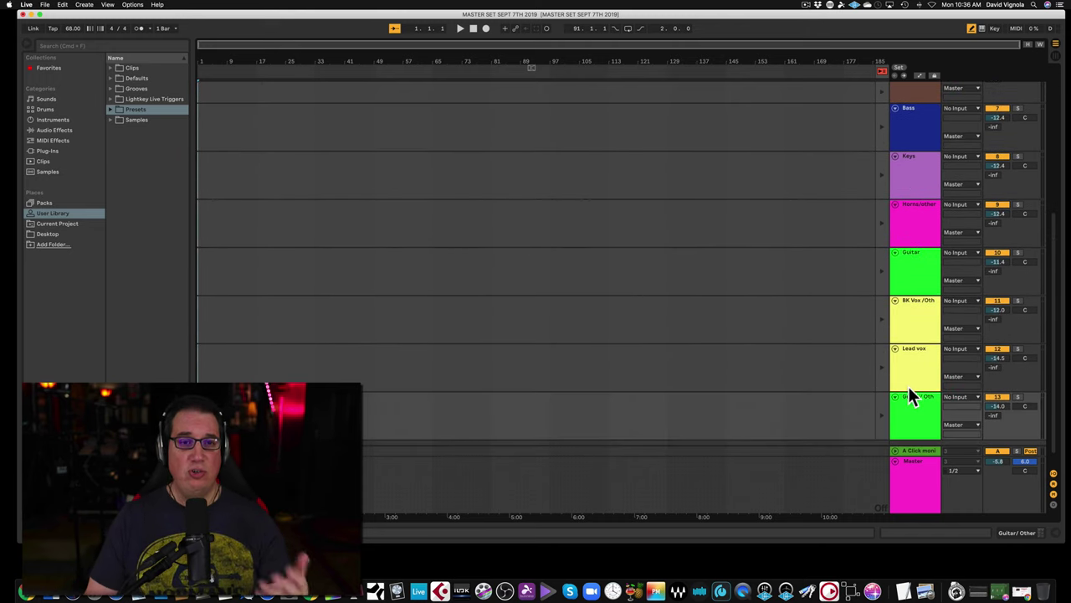
scroll(909, 389, up, 6)
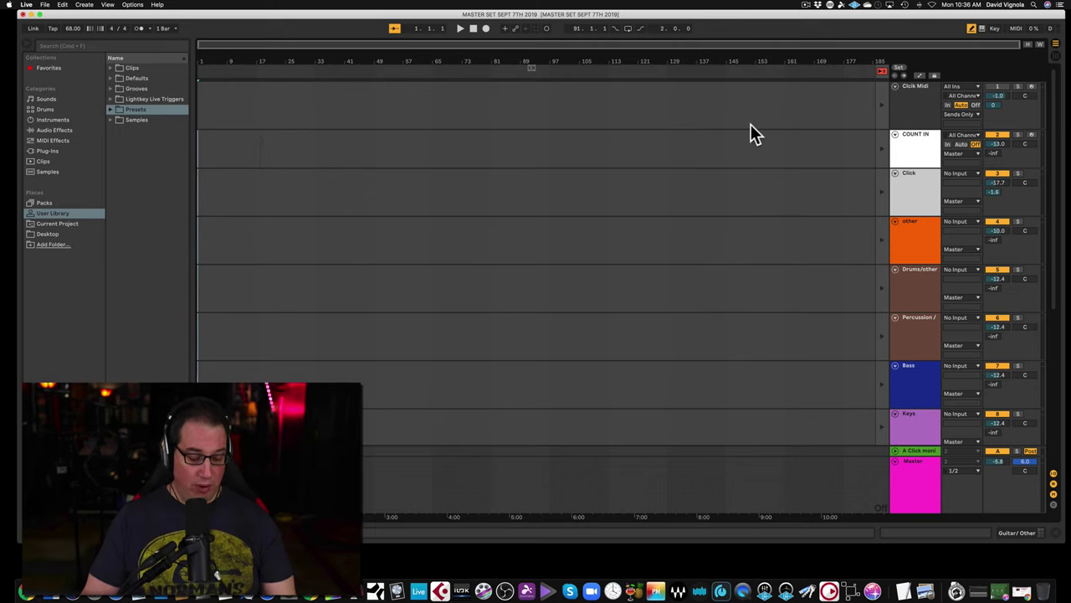
Switch to the Session View scene grid, then back to the arrangement timeline
key(Tab)
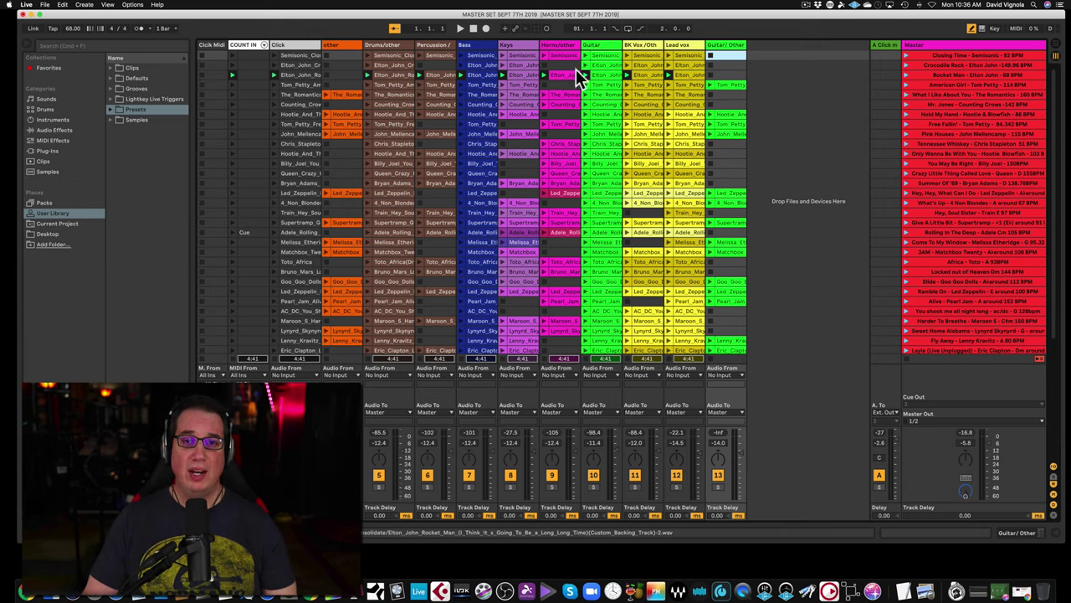
key(Tab)
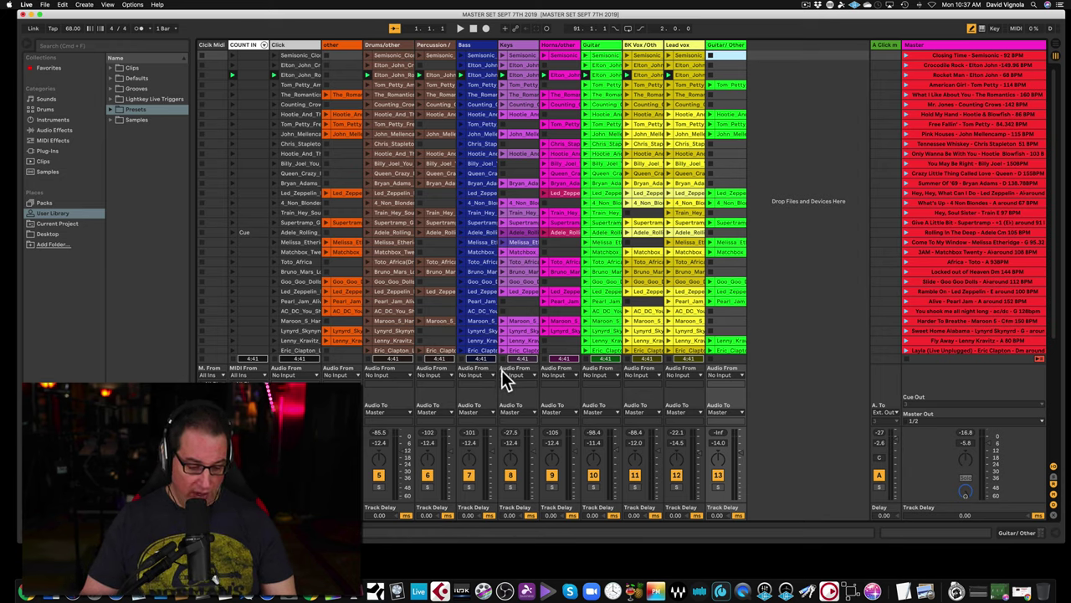
Toggle Arrangement, Session, then Arrangement View again, ending on the empty timeline at 1.1.1
key(Tab)
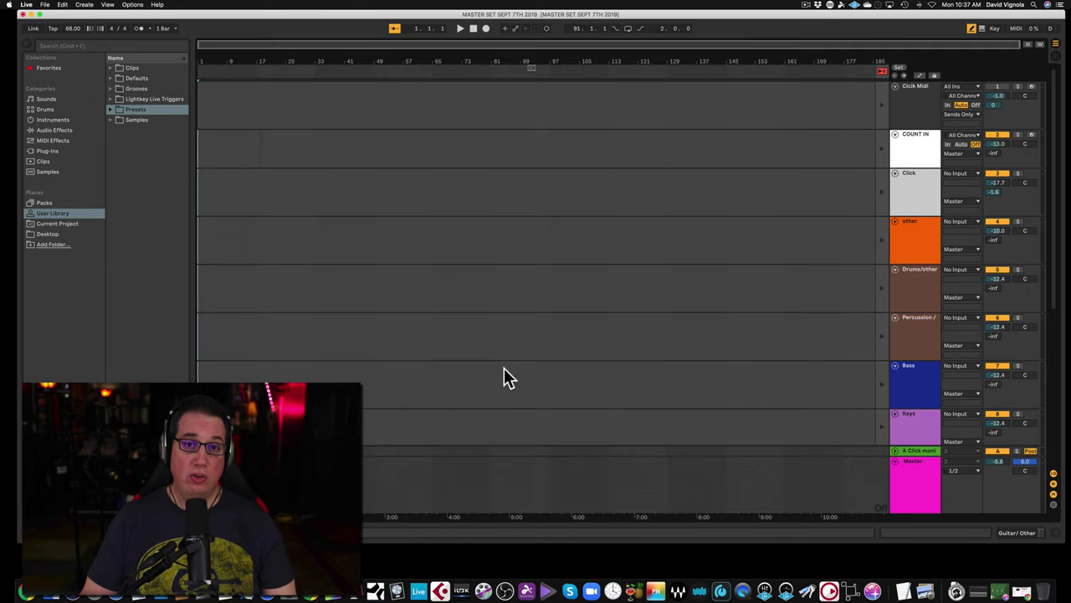
key(Tab)
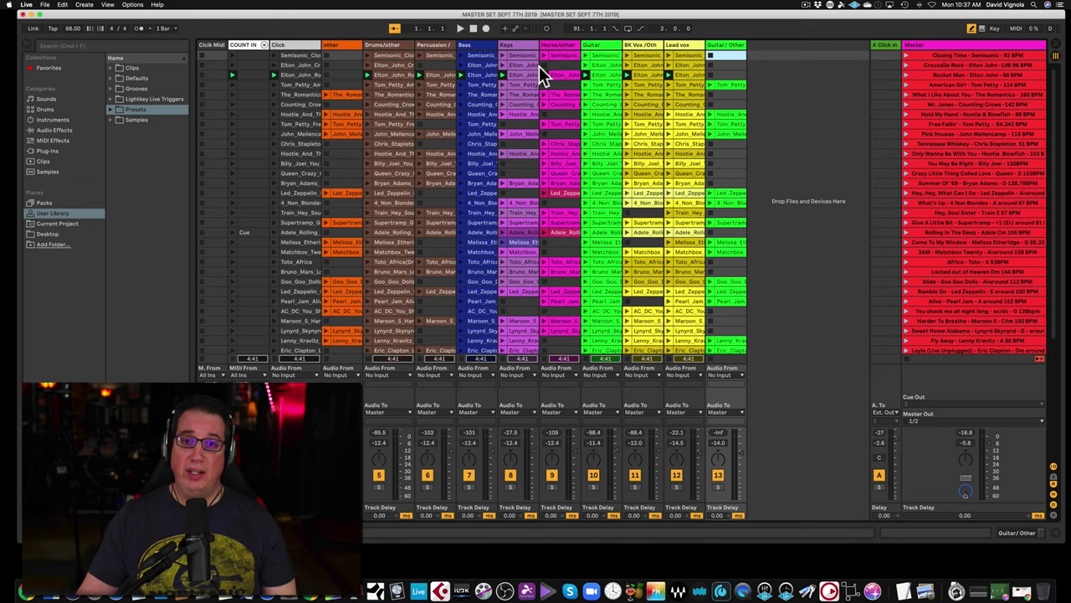
key(Tab)
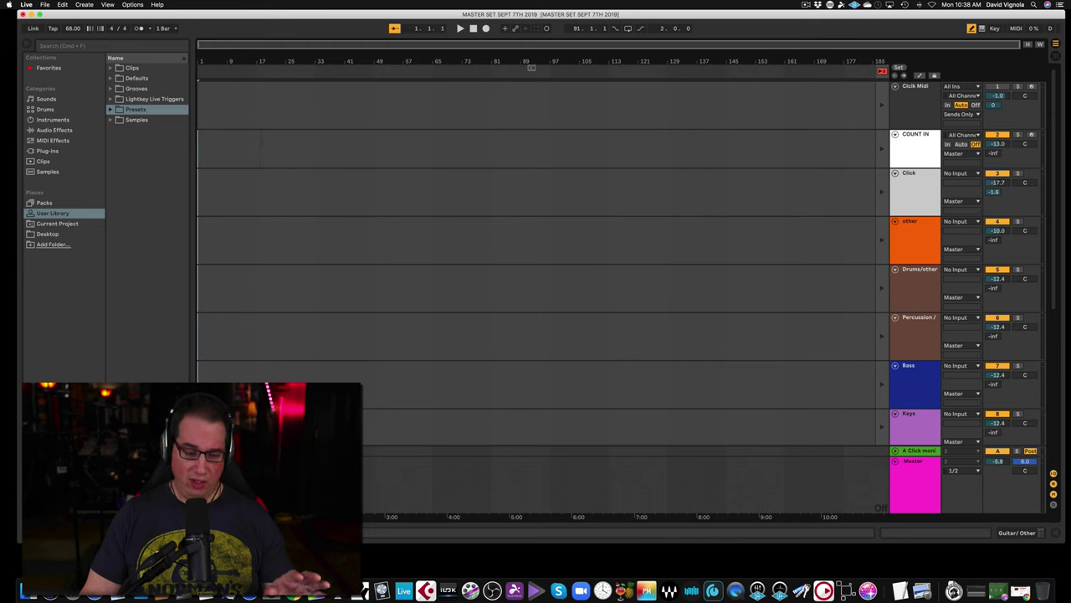
In Session View, launch the Crocodile Rock scene, then the American Girl scene at 114 BPM
key(Tab)
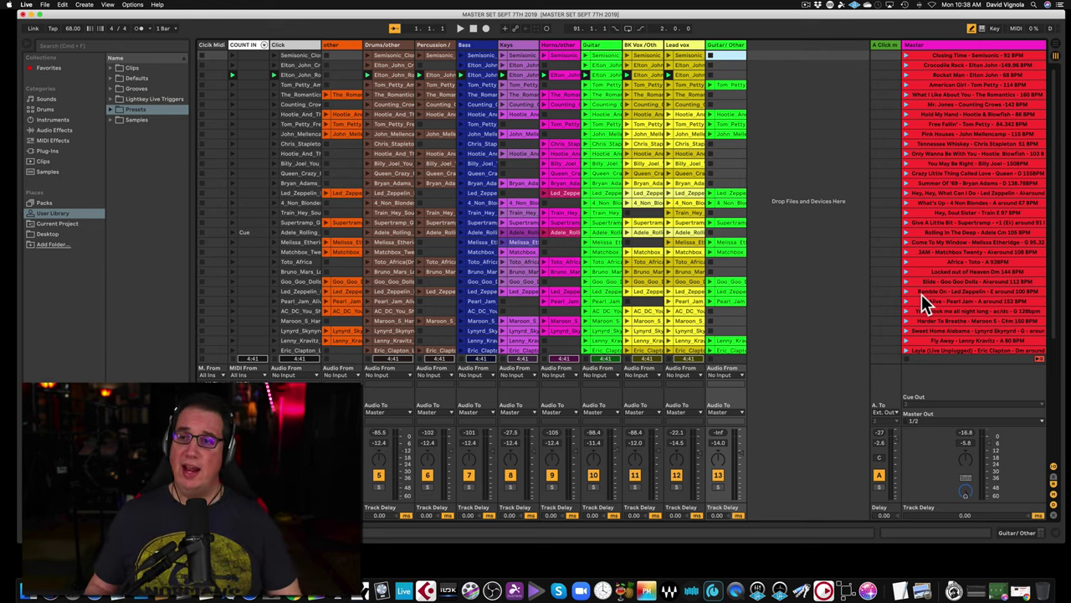
click(906, 65)
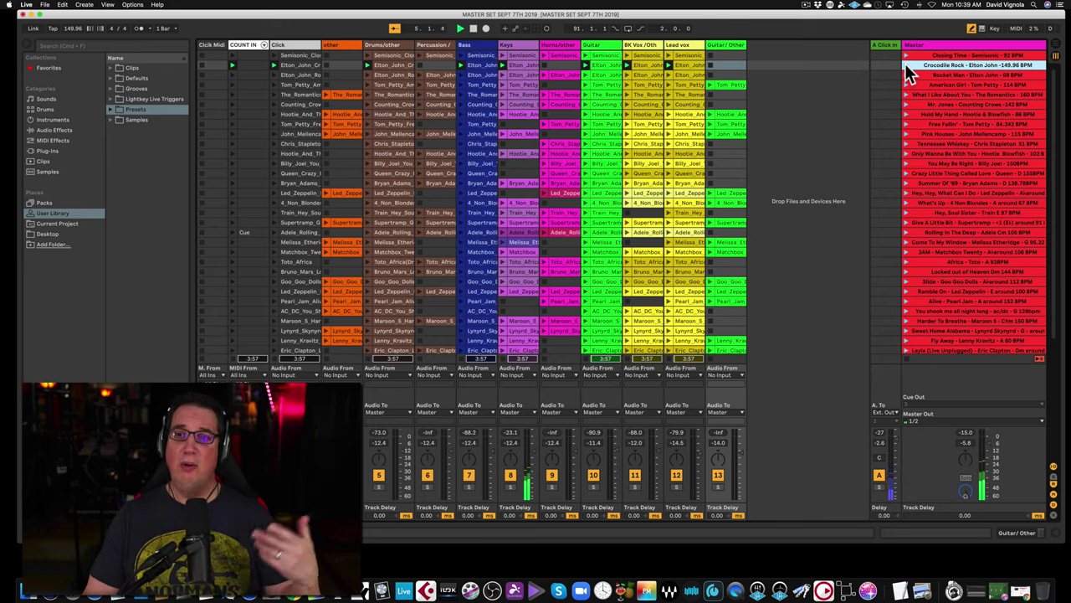
click(906, 85)
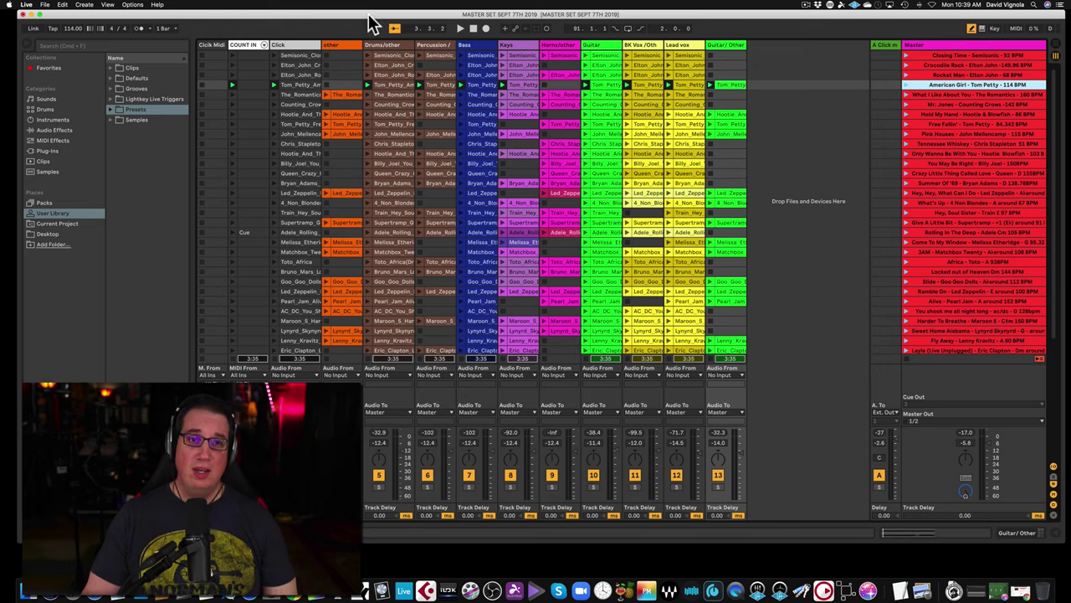
Flip between arrangement and scene grid twice, then select the Closing Time scene in the Master track
drag(375, 22, 373, 23)
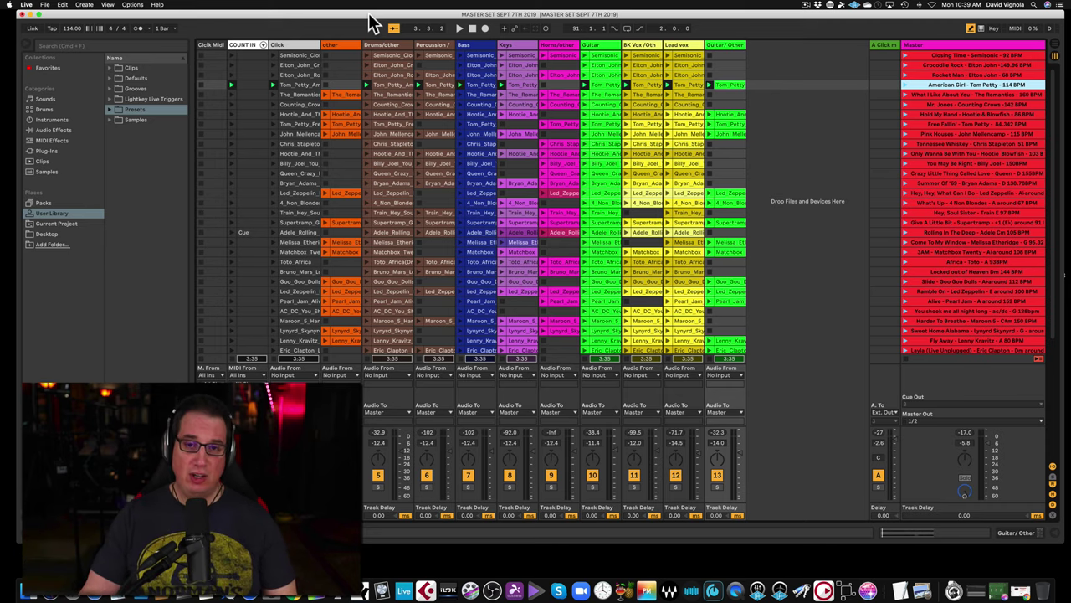
key(Tab)
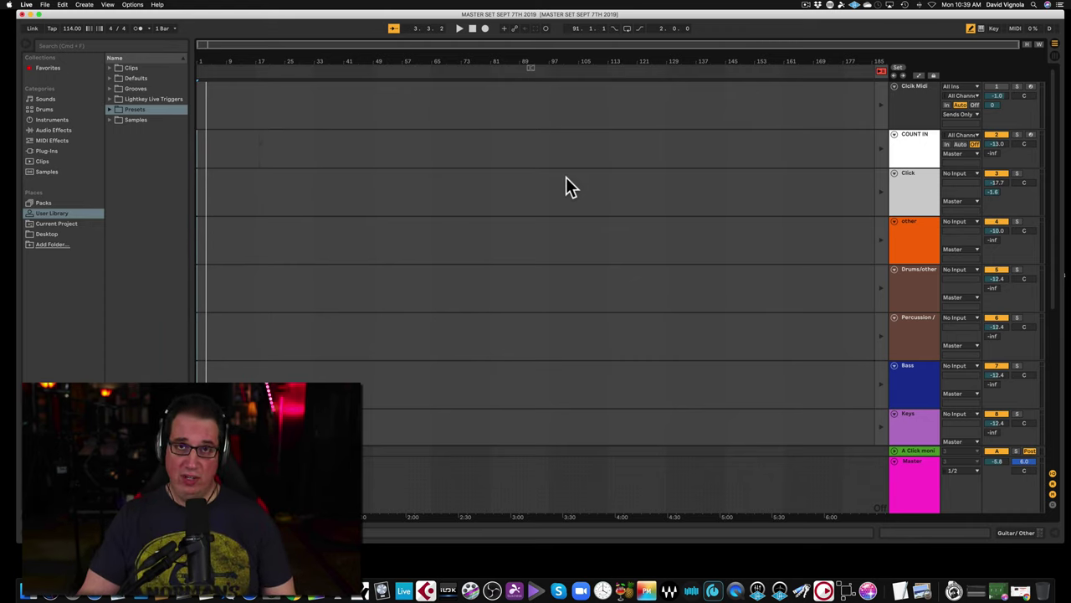
key(Tab)
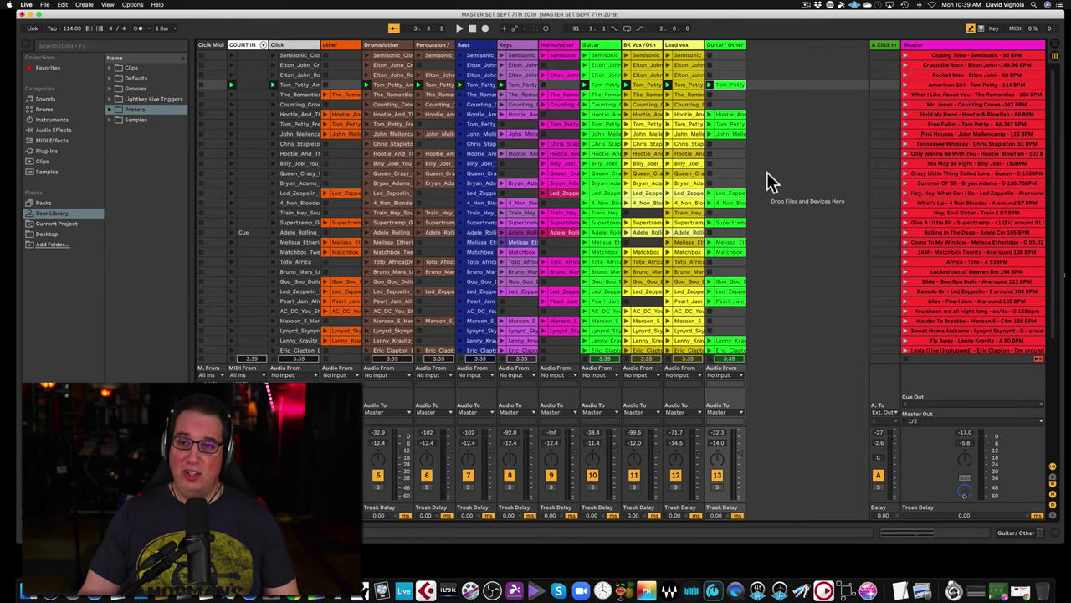
key(Tab)
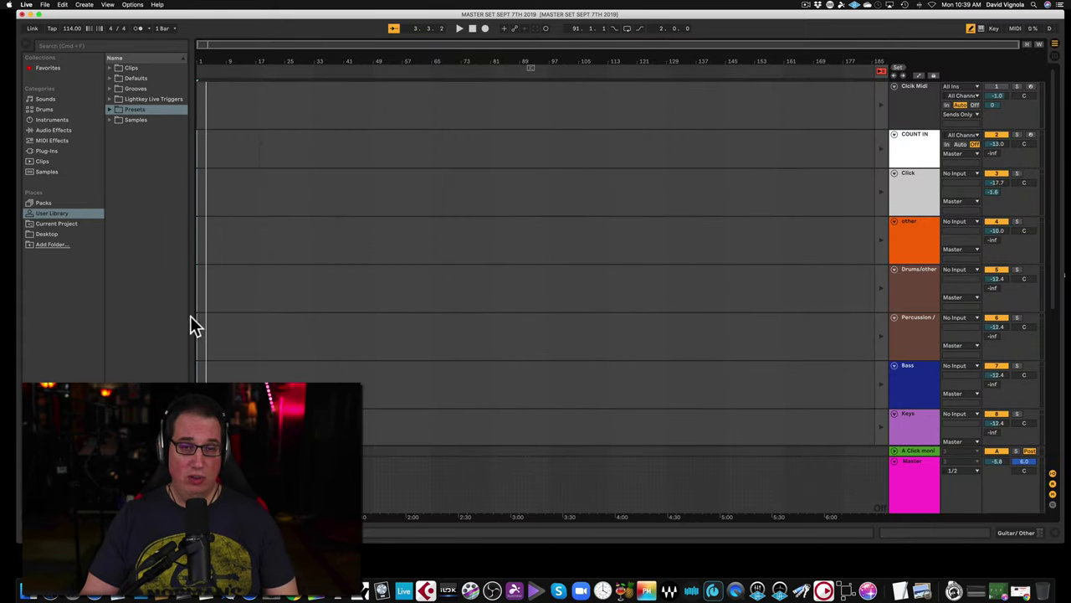
key(Tab)
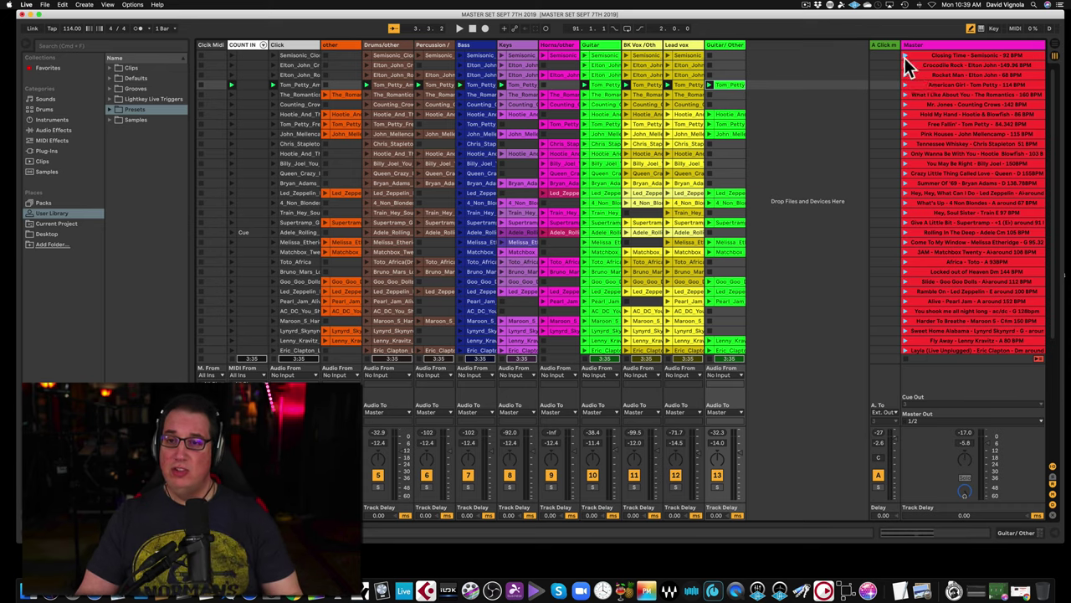
click(927, 55)
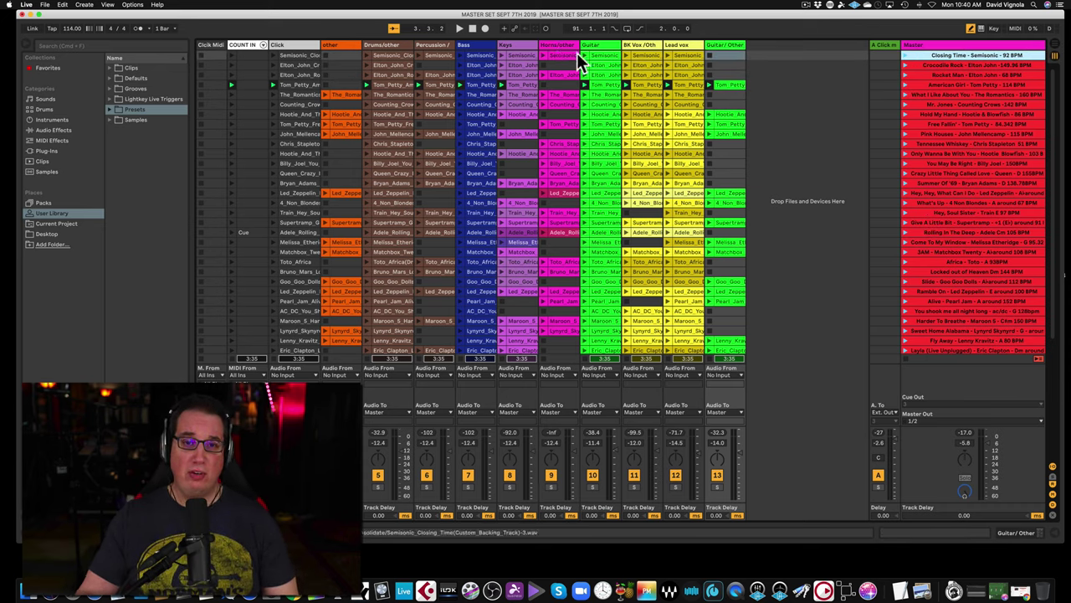
Switch to Arrangement View, showing an empty timeline on every track at 114.00 BPM
key(Tab)
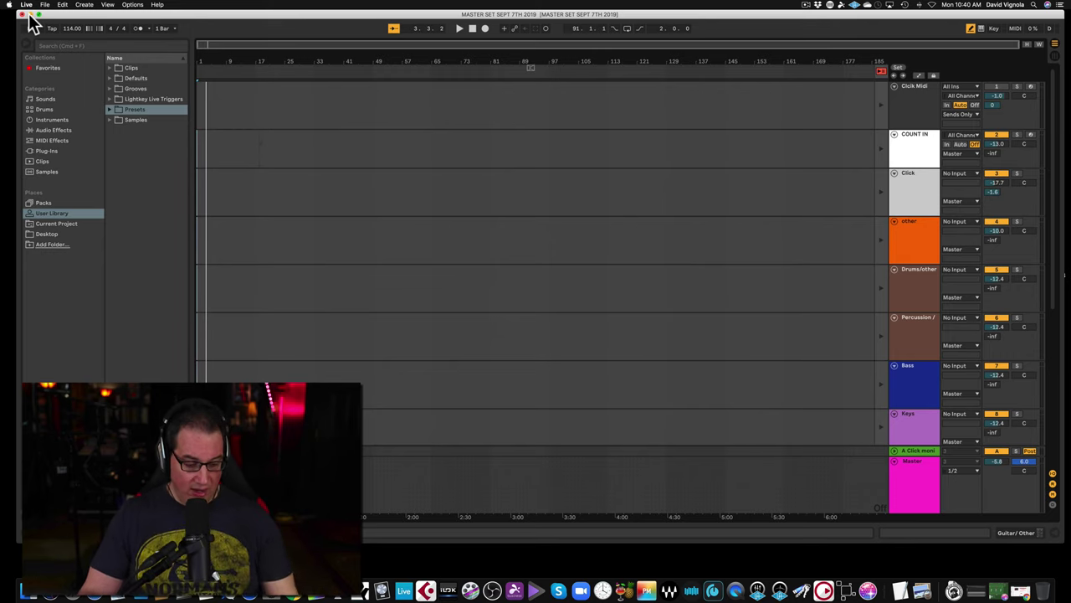
Switch back to Session View's clip grid, scene list and mixer while American Girl plays
key(Tab)
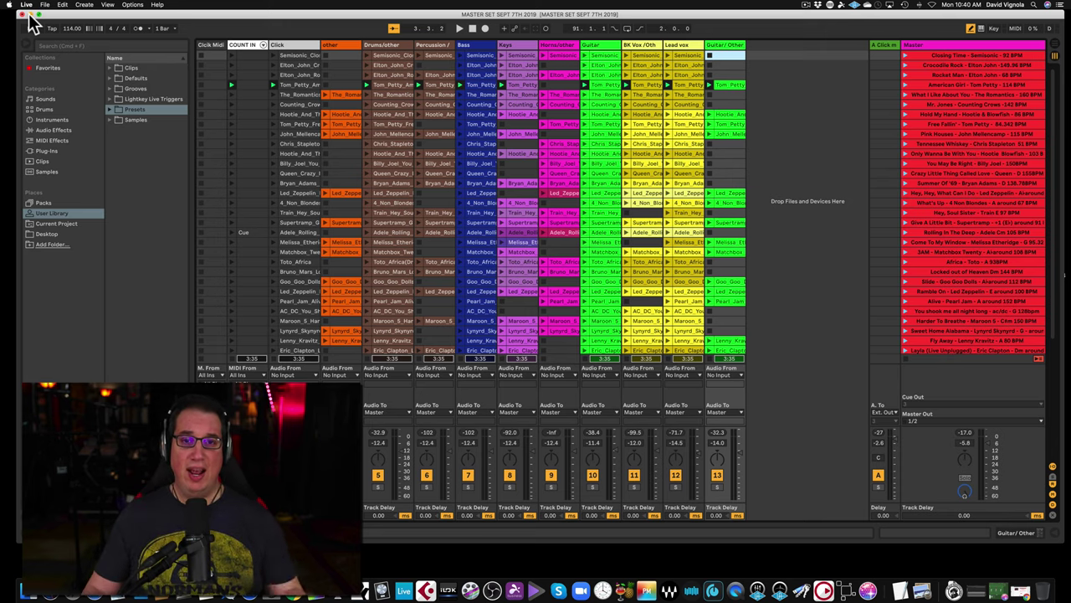